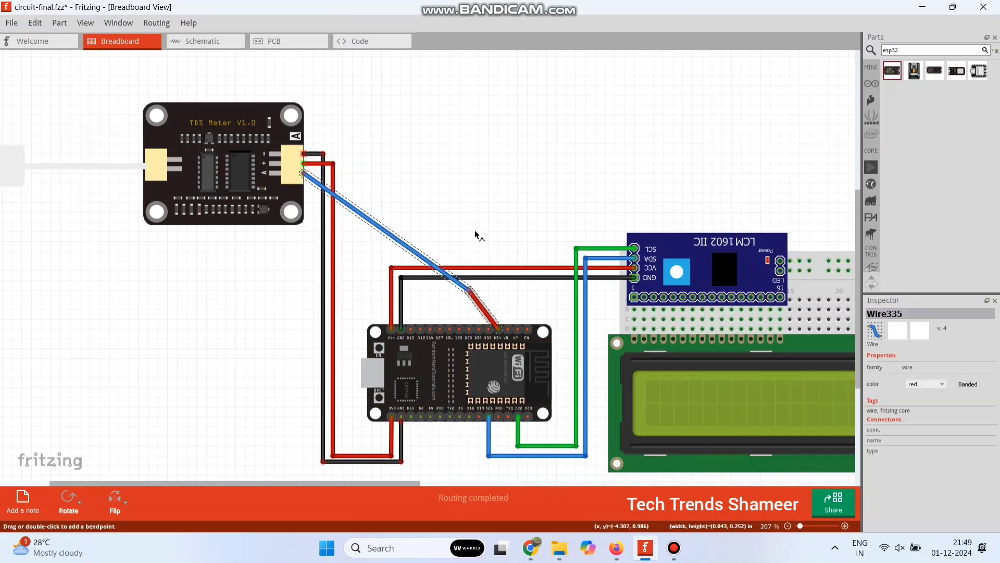
Route the signal wire from the TDS meter's A pin to the ESP32 board with a right-angle bend and colour it cyan
{"action": "right_click", "coordinate": [460, 173]}
{"action": "mouse_move", "coordinate": [516, 192]}
{"action": "left_click", "coordinate": [592, 295]}
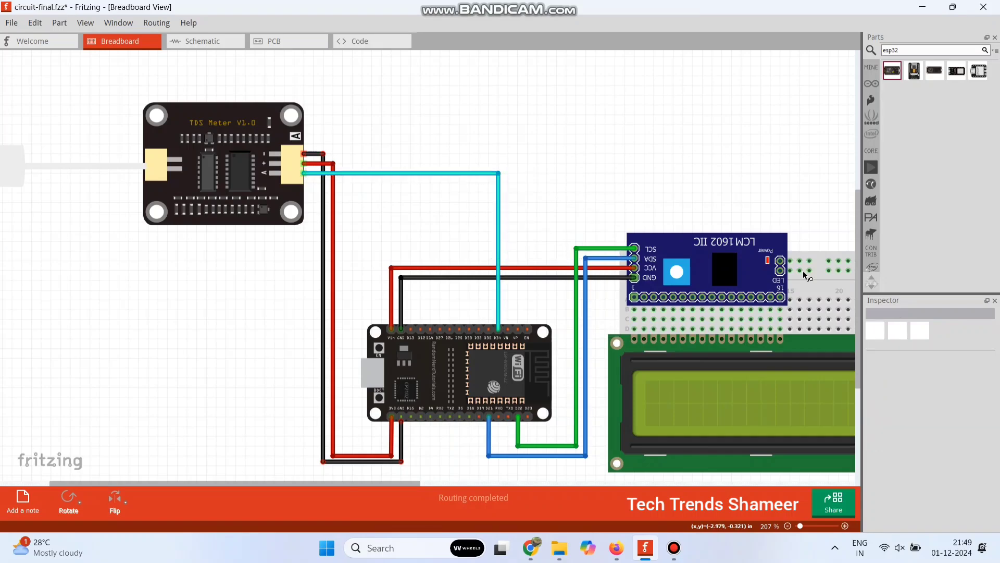
{"action": "scroll", "coordinate": [516, 192], "scroll_direction": "down", "scroll_amount": 2}
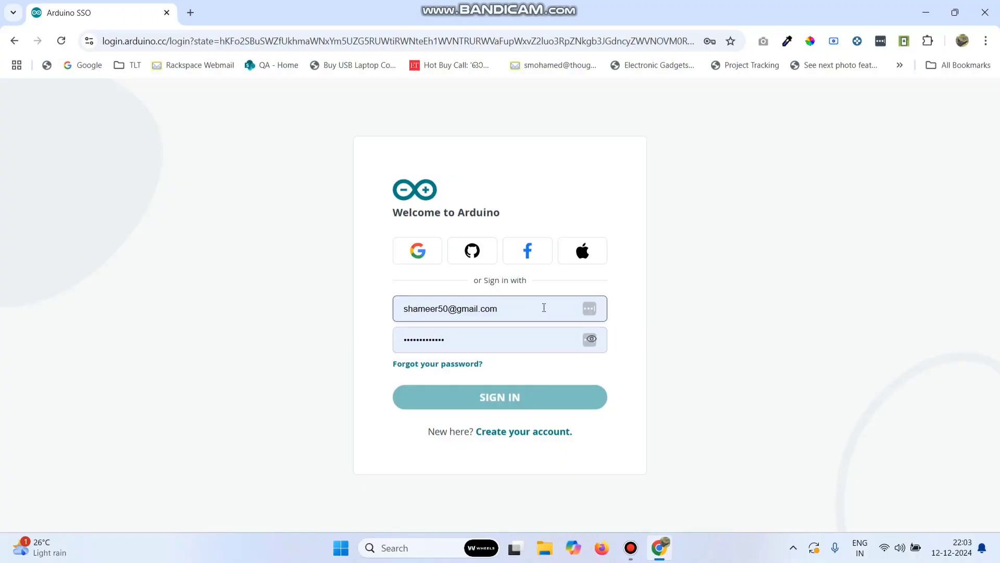
Switch to the browser and sign in to Arduino Cloud with the prefilled account e-mail and password
{"action": "left_click", "coordinate": [549, 340]}
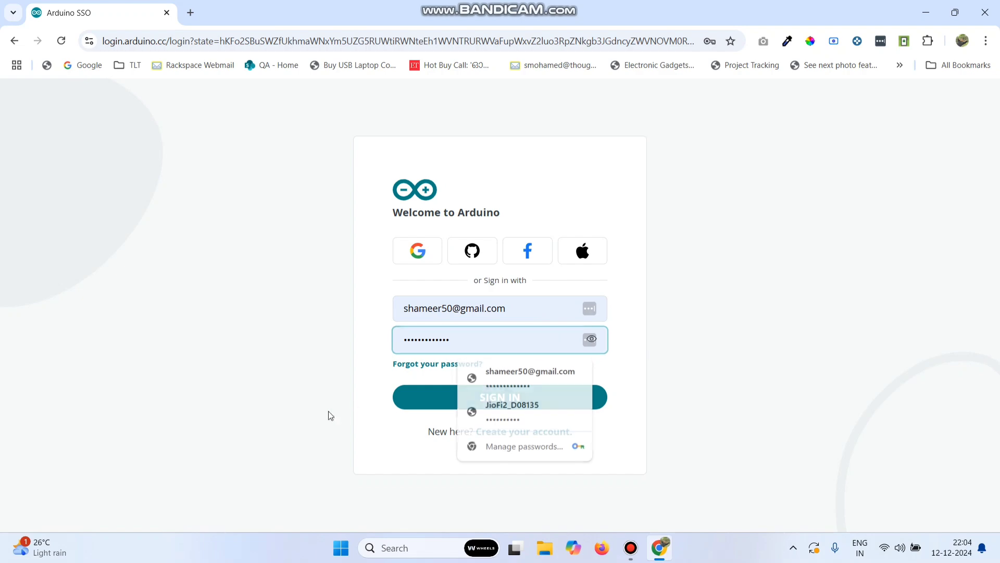
{"action": "left_click", "coordinate": [479, 409]}
{"action": "left_click", "coordinate": [482, 399]}
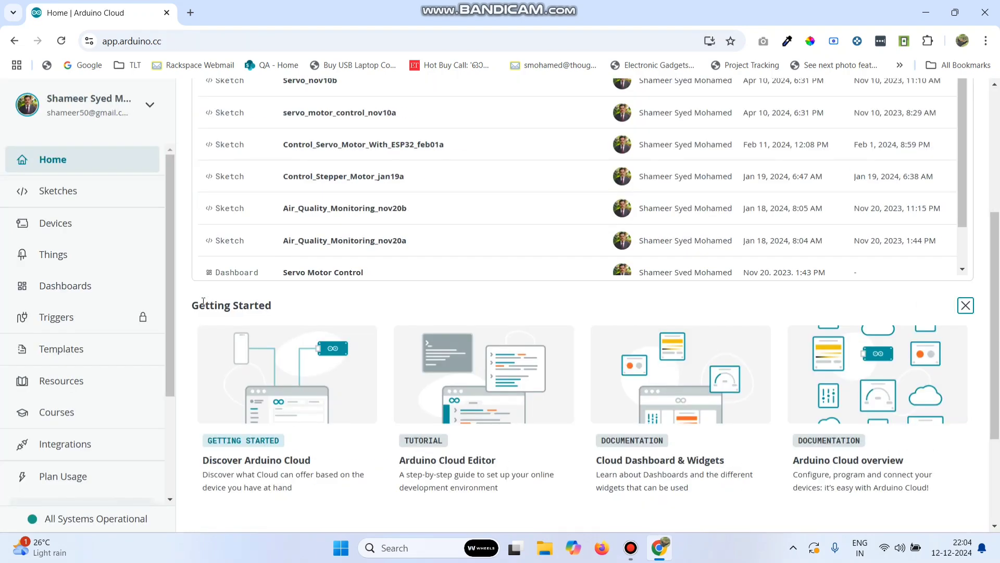
Create a new Thing in Arduino Cloud and rename it Water Quality Monitoring
{"action": "left_click", "coordinate": [64, 255]}
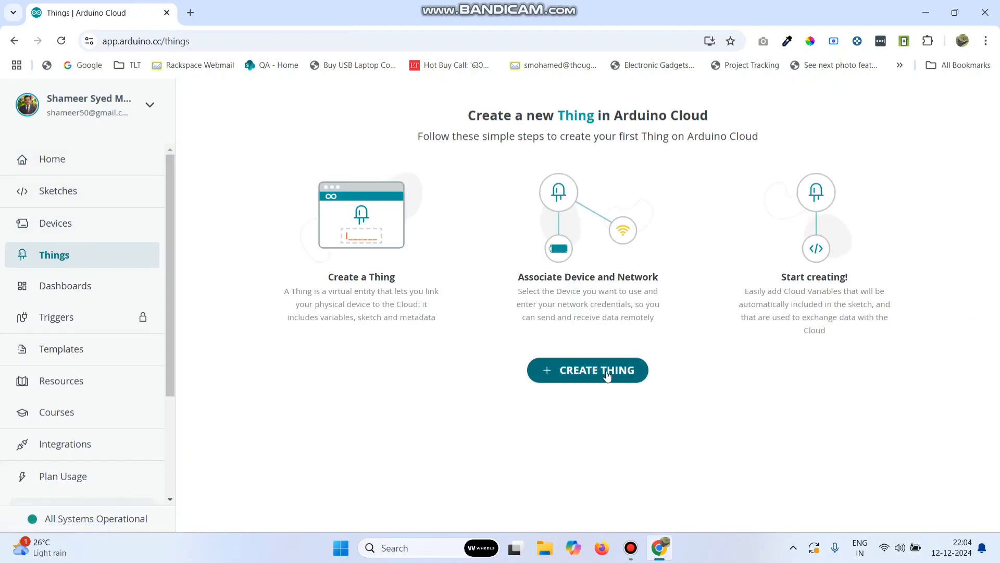
{"action": "left_click", "coordinate": [583, 381]}
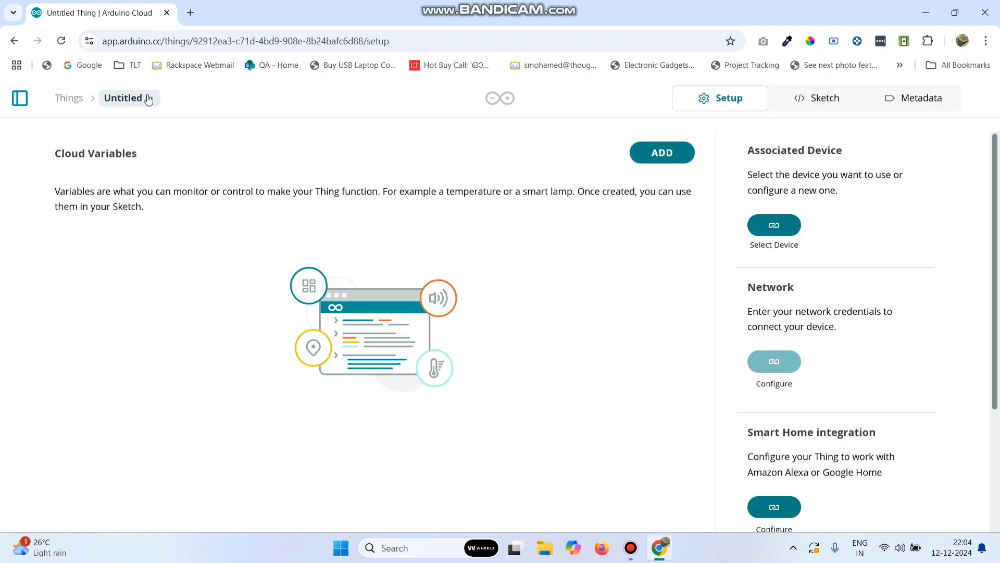
{"action": "left_click", "coordinate": [151, 100]}
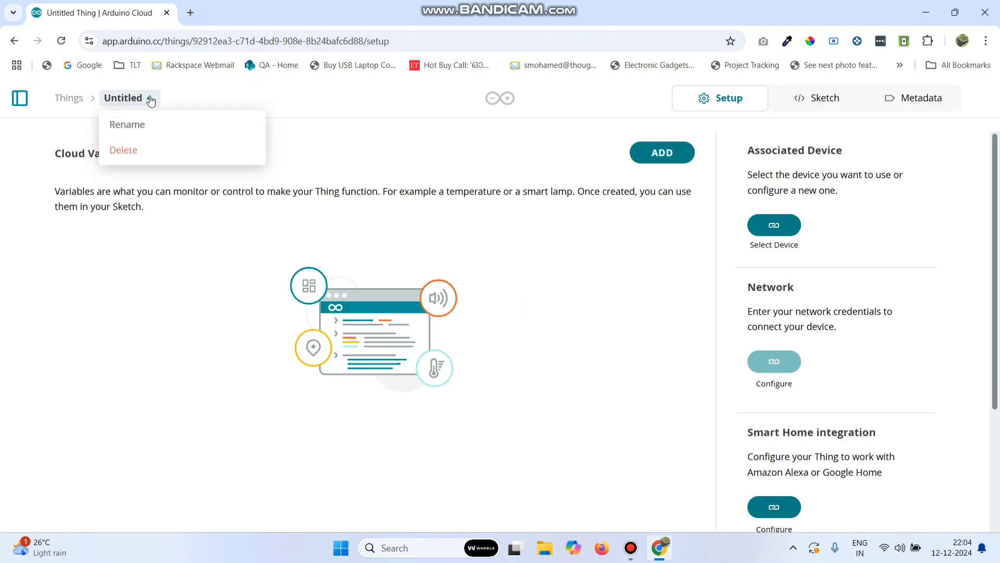
{"action": "left_click", "coordinate": [150, 127]}
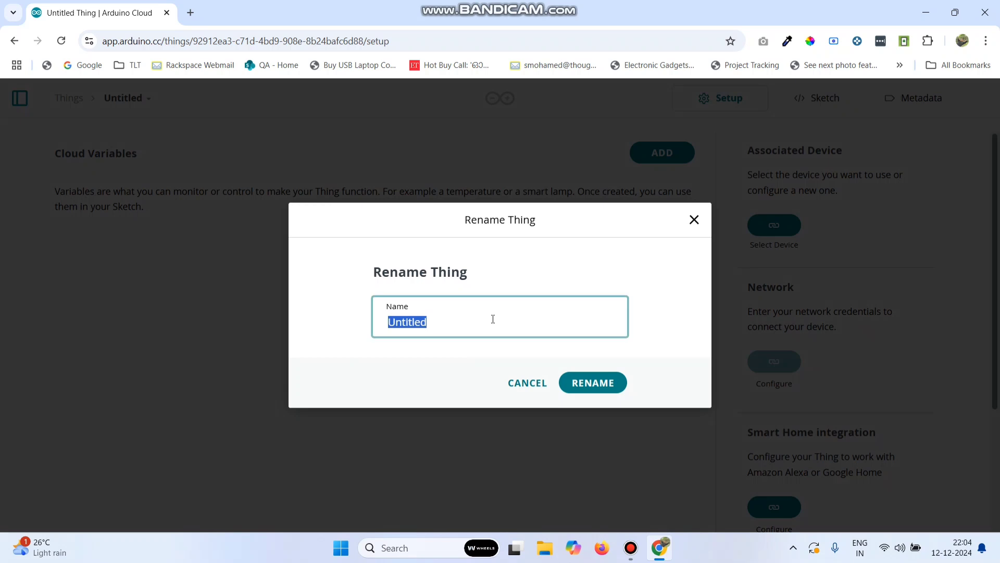
{"action": "type", "text": "Water Quality Monitoring"}
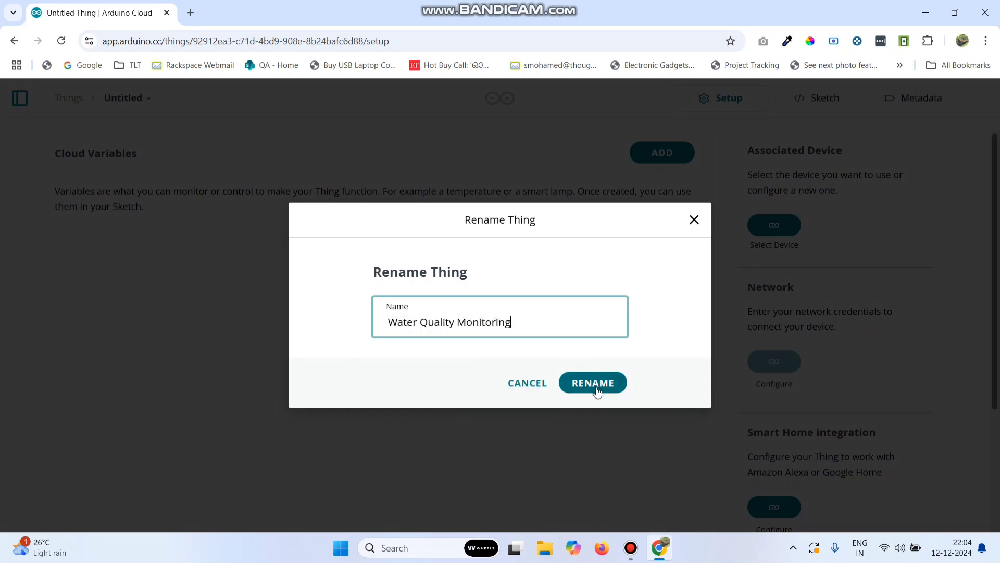
{"action": "left_click", "coordinate": [596, 383]}
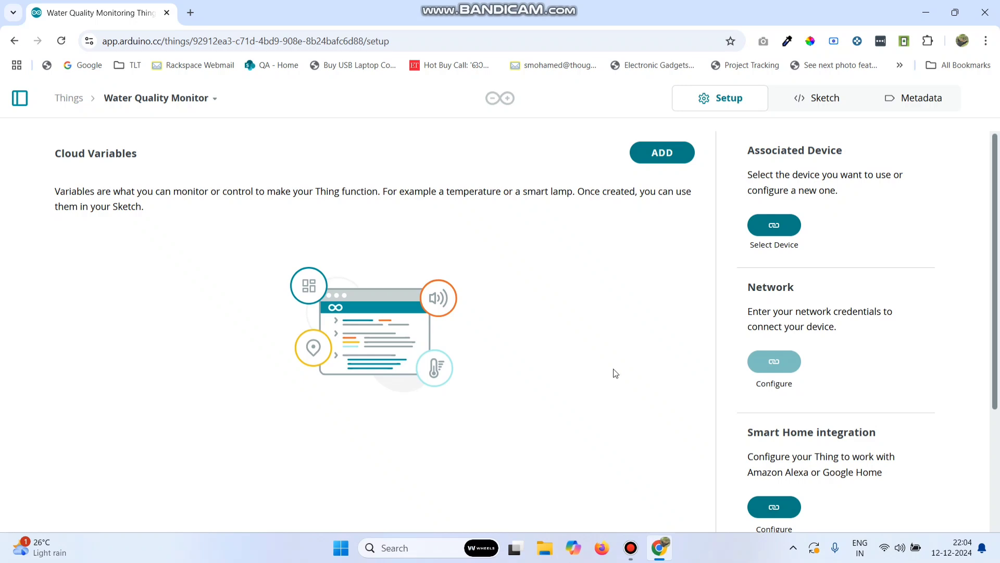
Add a cloud variable named tds of type Floating Point Number, keeping the default permission and update policy
{"action": "left_click", "coordinate": [658, 151]}
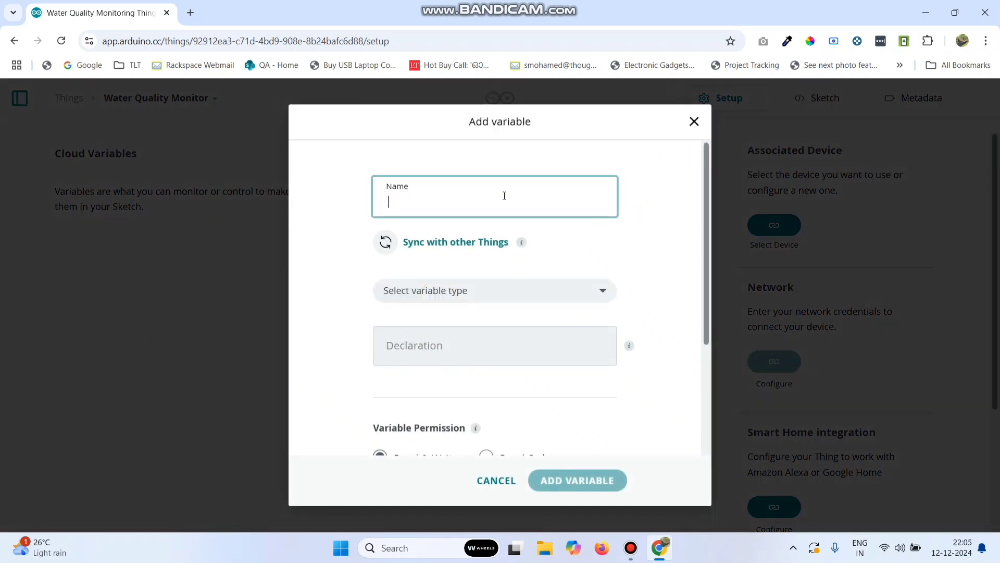
{"action": "left_click", "coordinate": [468, 285]}
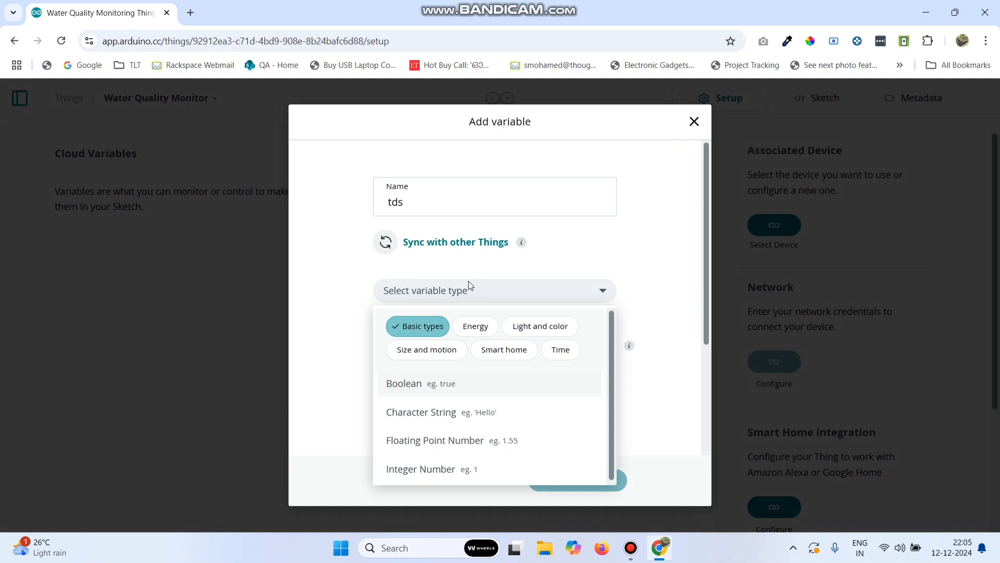
{"action": "type", "text": "fl"}
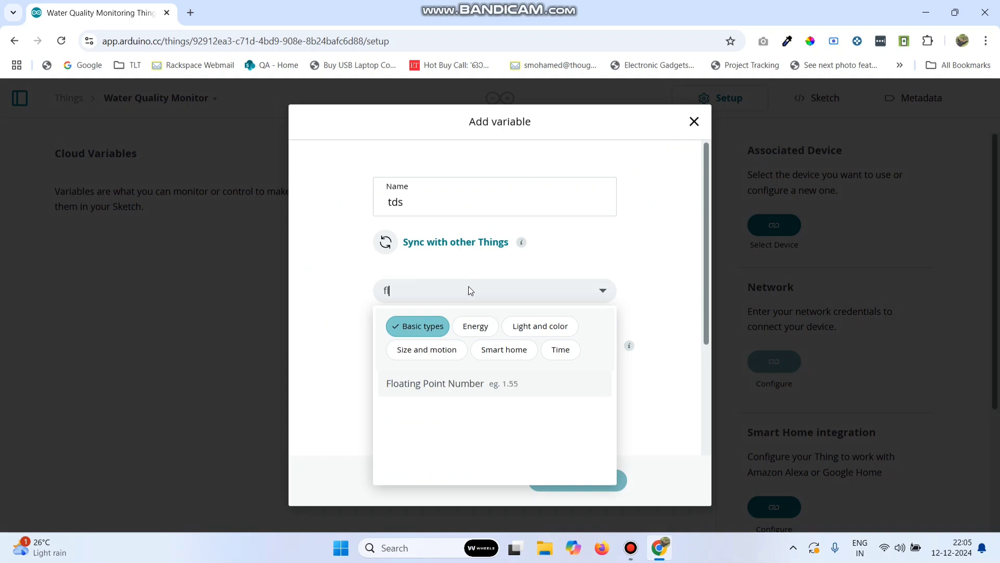
{"action": "left_click", "coordinate": [461, 387]}
{"action": "scroll", "coordinate": [578, 370], "scroll_direction": "down", "scroll_amount": 3}
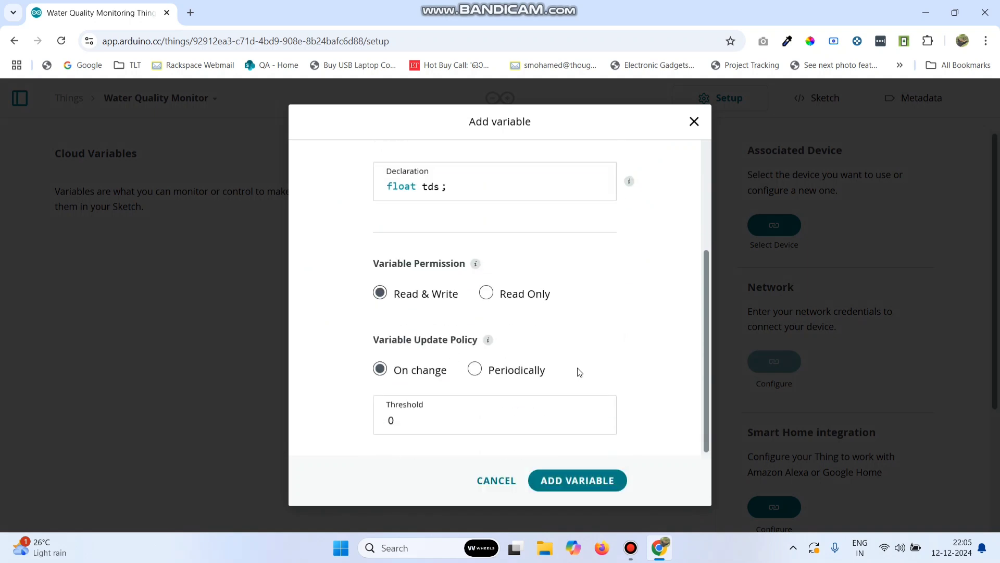
{"action": "left_click", "coordinate": [561, 479]}
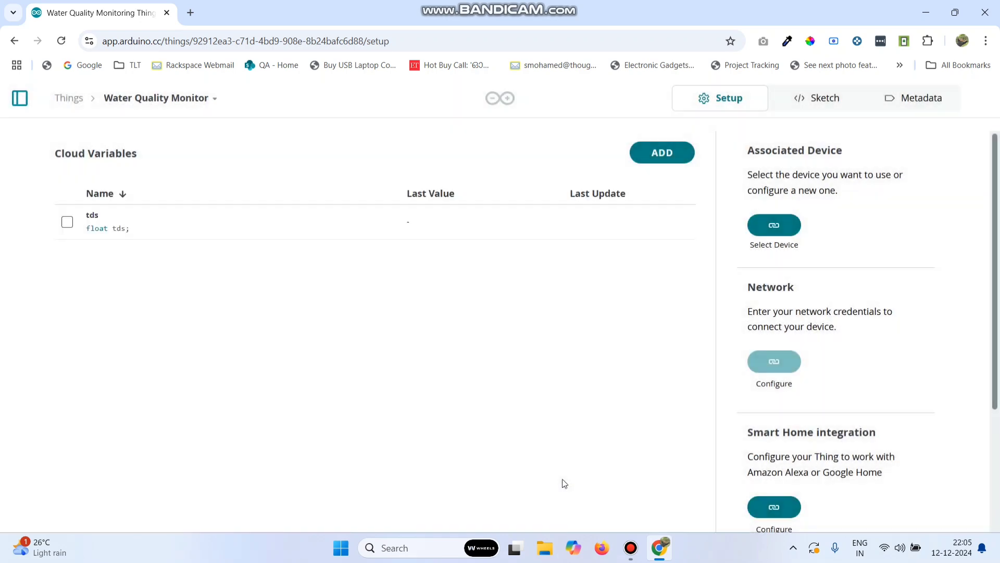
Add a second cloud variable named ec, also of type Floating Point Number with the default settings
{"action": "left_click", "coordinate": [661, 152]}
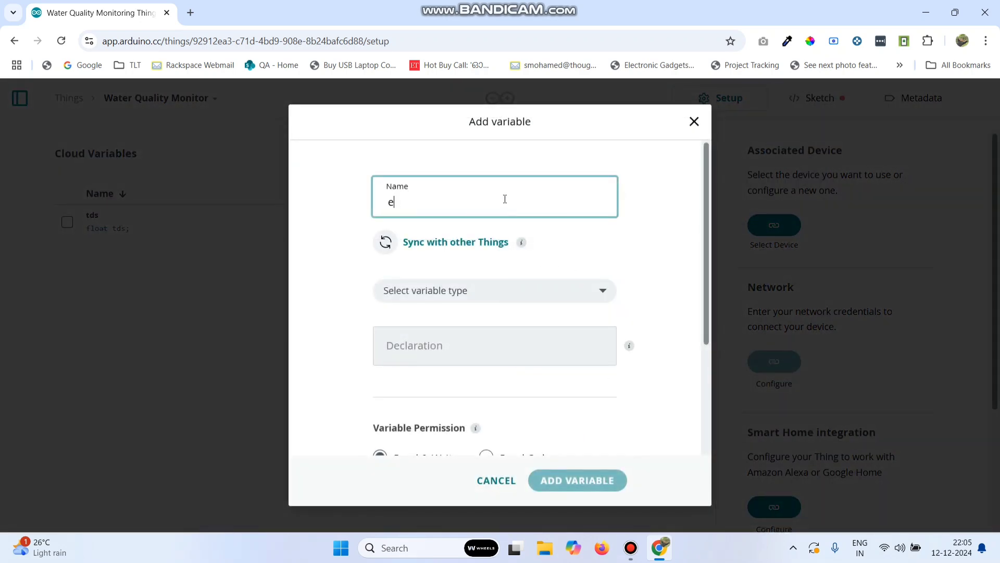
{"action": "left_click", "coordinate": [478, 297]}
{"action": "type", "text": "flo"}
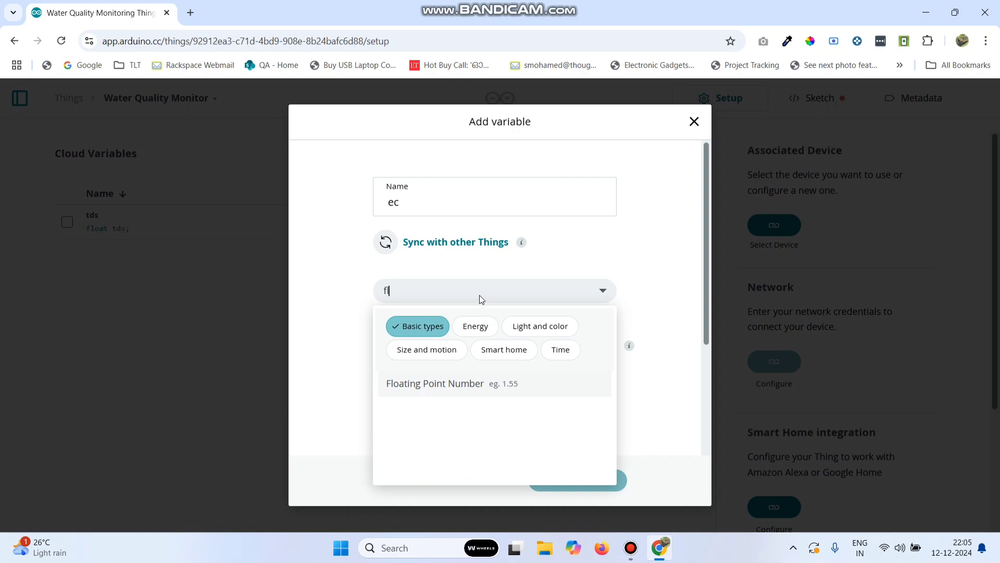
{"action": "left_click", "coordinate": [455, 383]}
{"action": "scroll", "coordinate": [640, 417], "scroll_direction": "down", "scroll_amount": 3}
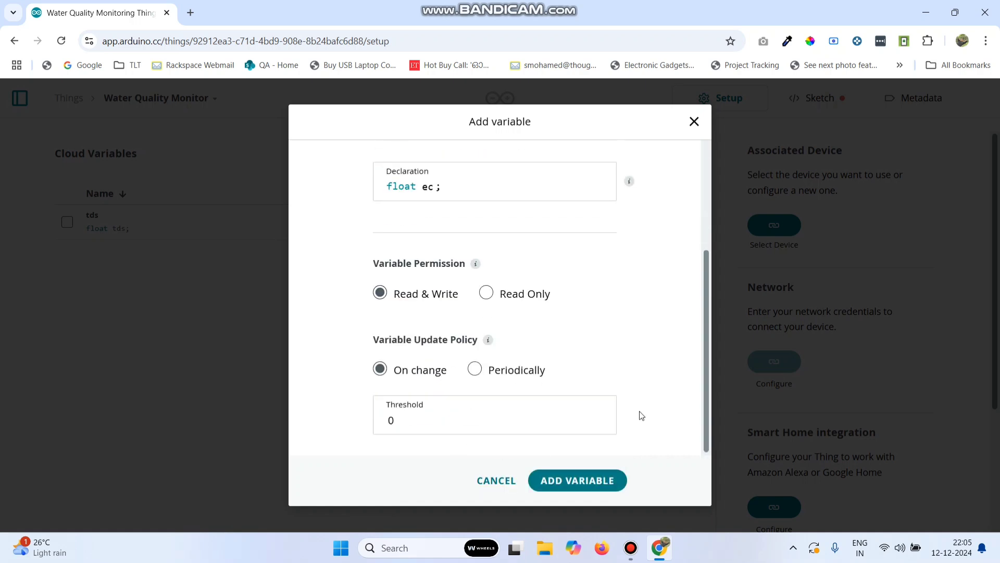
{"action": "left_click", "coordinate": [577, 483]}
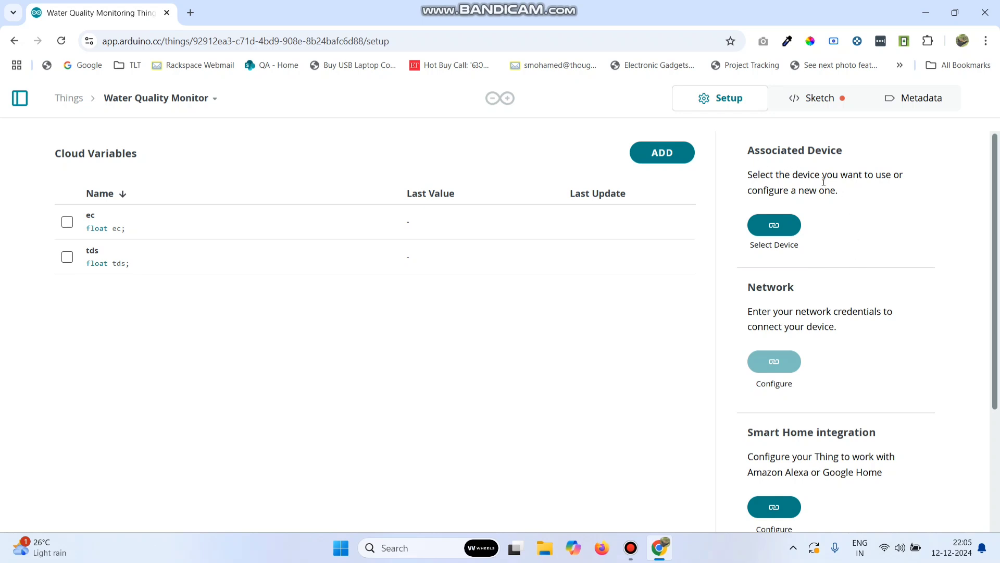
Start setting up a new third-party device for the Thing, choosing type ESP32 and model ESP32 Dev Module
{"action": "left_click", "coordinate": [765, 225]}
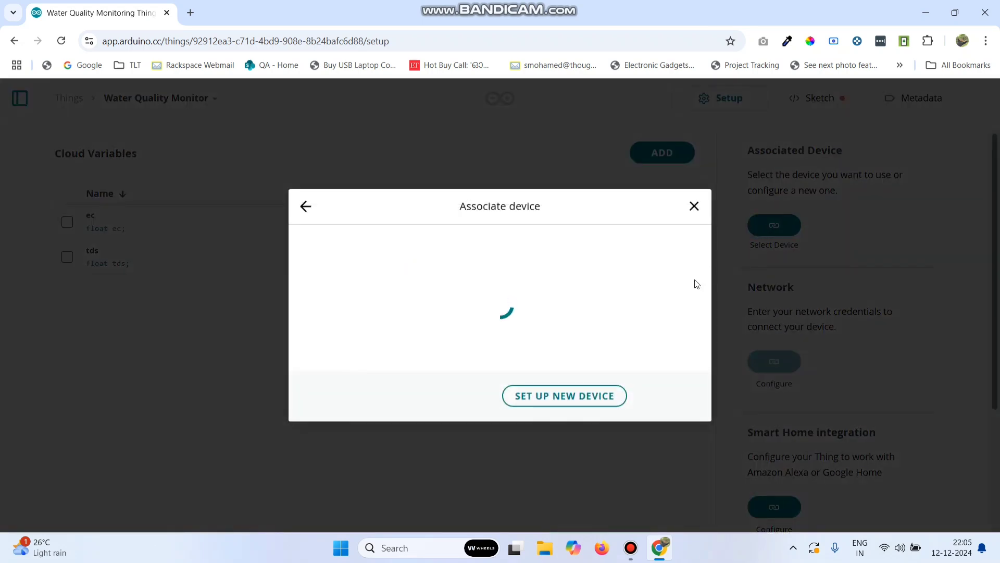
{"action": "left_click", "coordinate": [566, 418]}
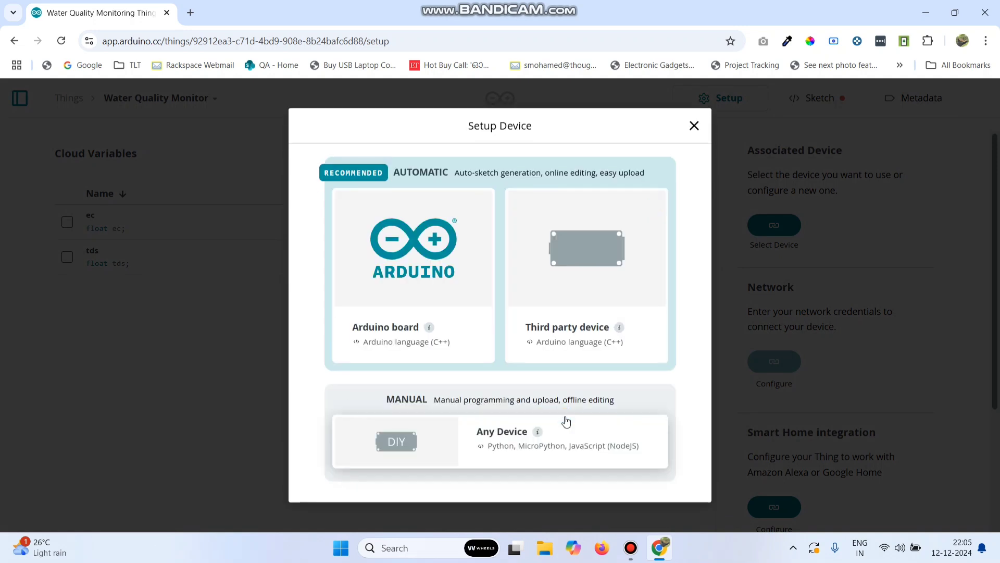
{"action": "double_click", "coordinate": [573, 309]}
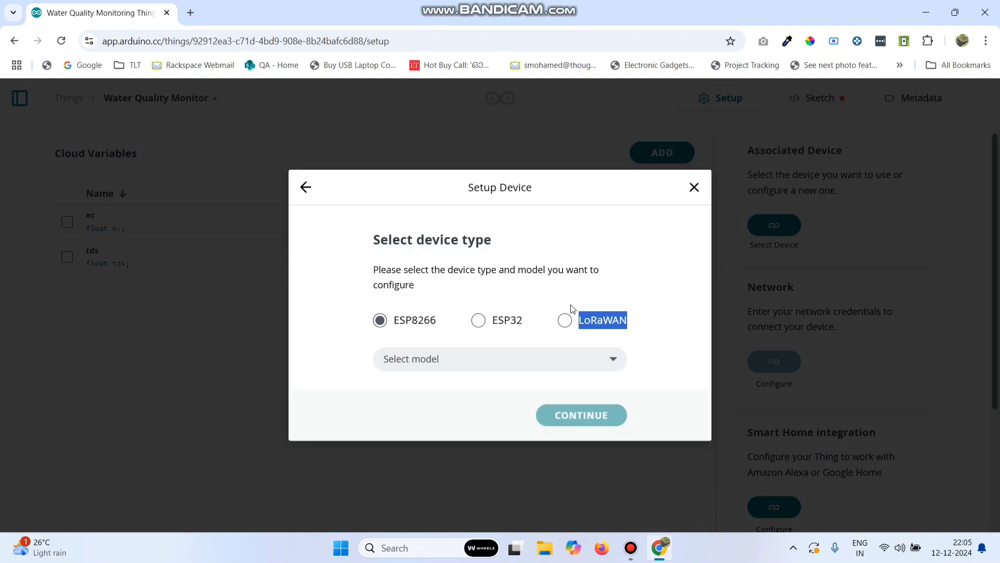
{"action": "left_click", "coordinate": [479, 321]}
{"action": "left_click", "coordinate": [478, 354]}
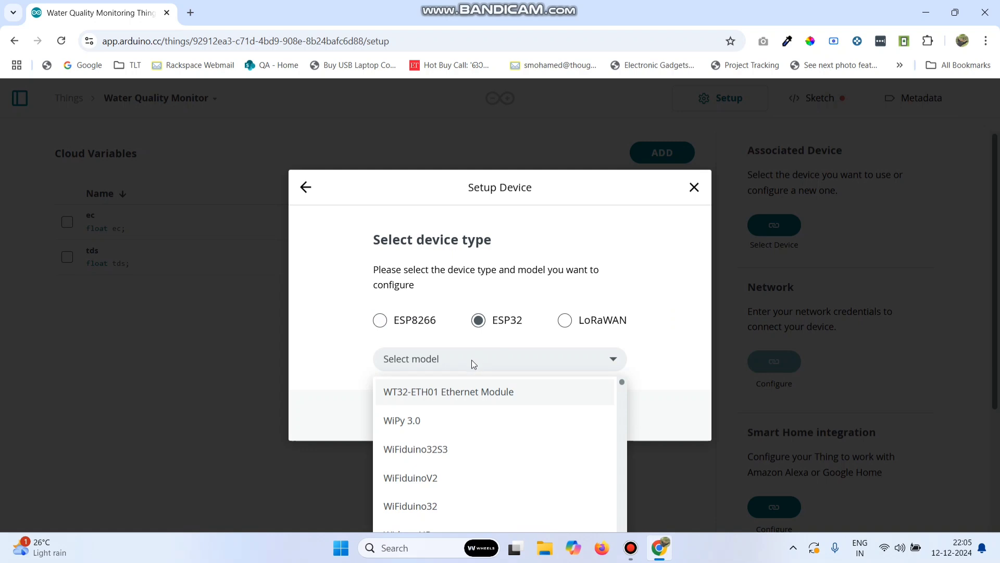
{"action": "type", "text": "esp3"}
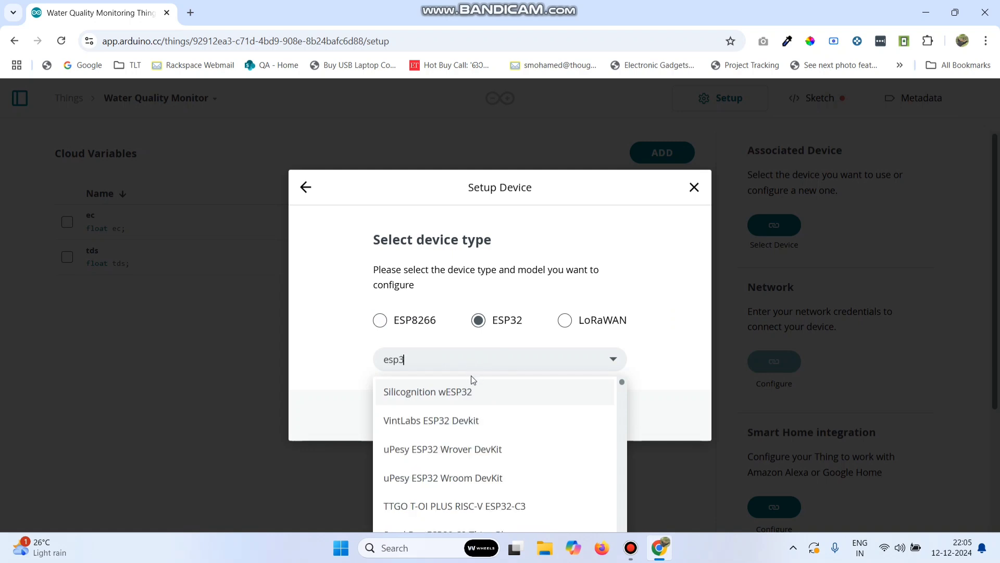
{"action": "type", "text": "2 de"}
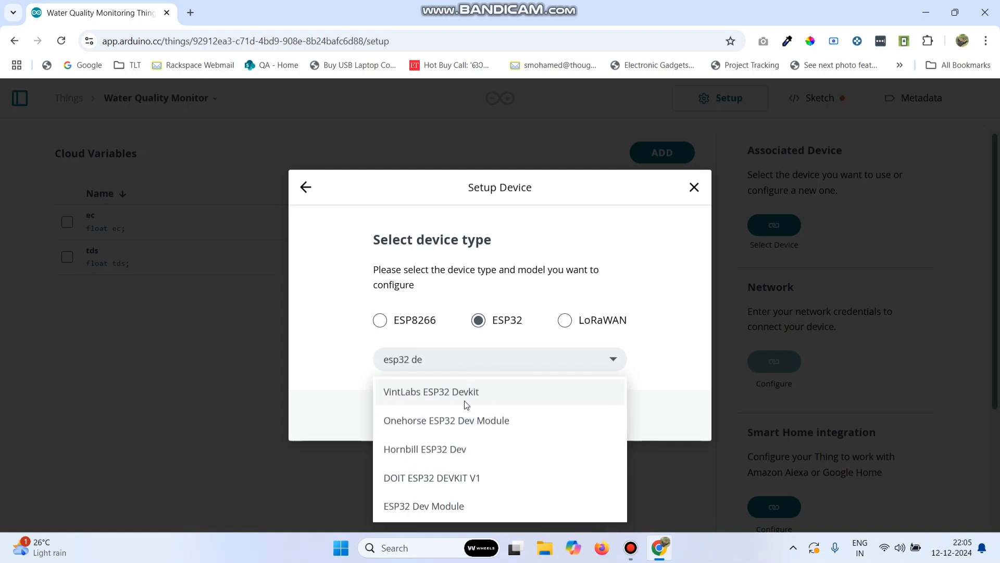
{"action": "left_click", "coordinate": [426, 501]}
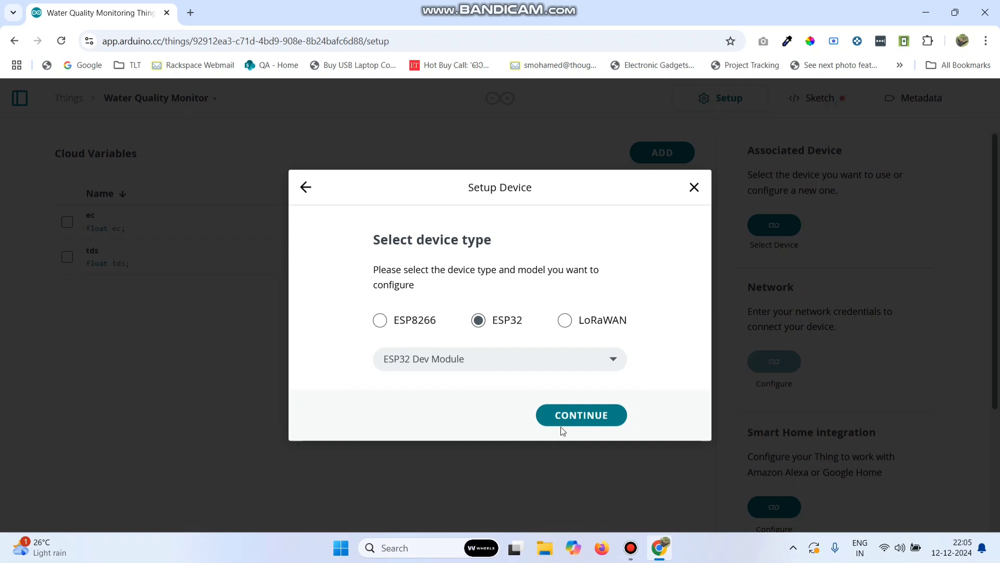
{"action": "left_click", "coordinate": [561, 427]}
Name the new ESP32 device TechTrends and proceed with its setup
{"action": "double_click", "coordinate": [490, 406]}
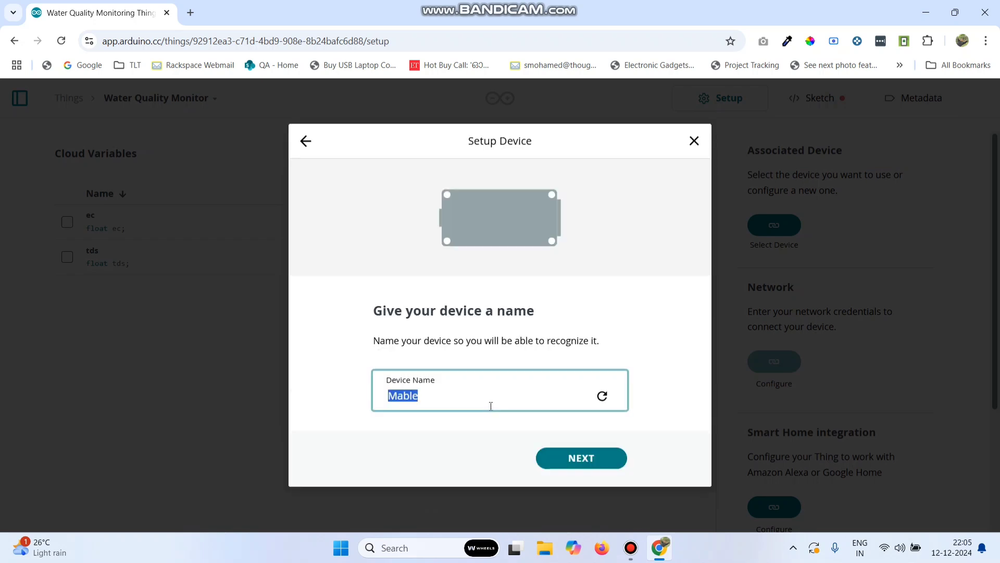
{"action": "type", "text": "TechTrends"}
{"action": "left_click", "coordinate": [567, 457]}
Acknowledge saving the Device ID and Secret Key, copy the secret key, and finish the device setup
{"action": "scroll", "coordinate": [573, 402], "scroll_direction": "down", "scroll_amount": 4}
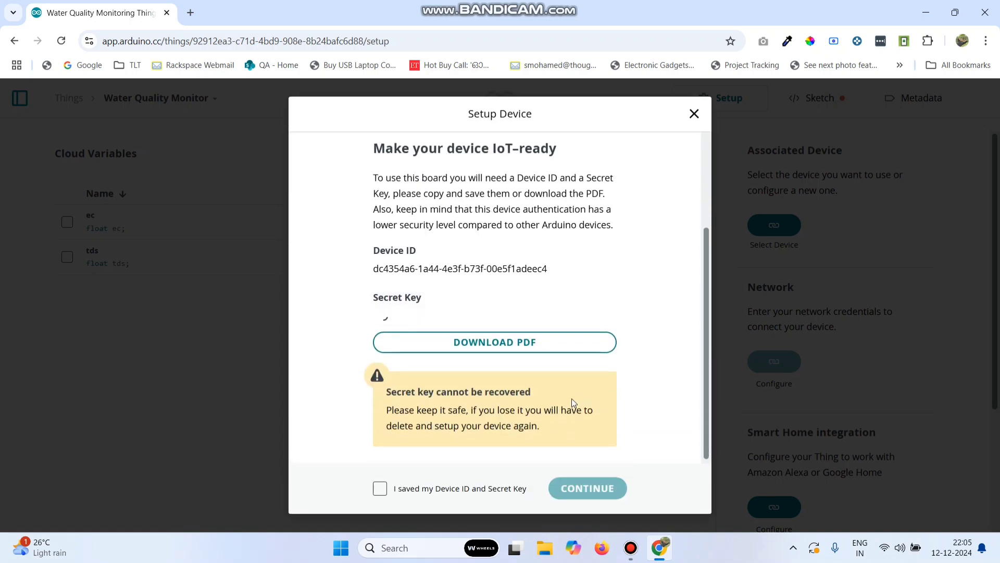
{"action": "left_click", "coordinate": [398, 493]}
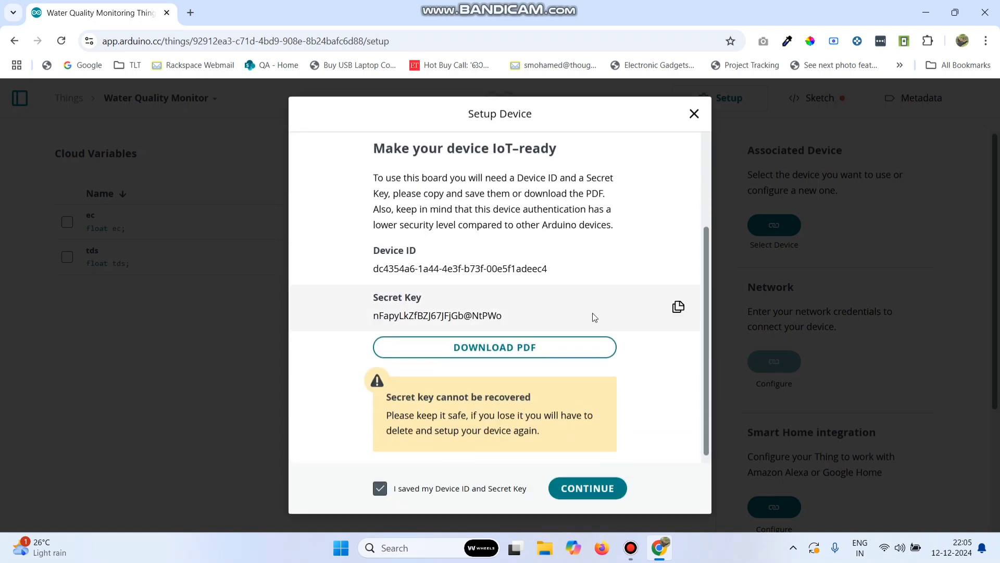
{"action": "left_click", "coordinate": [680, 311]}
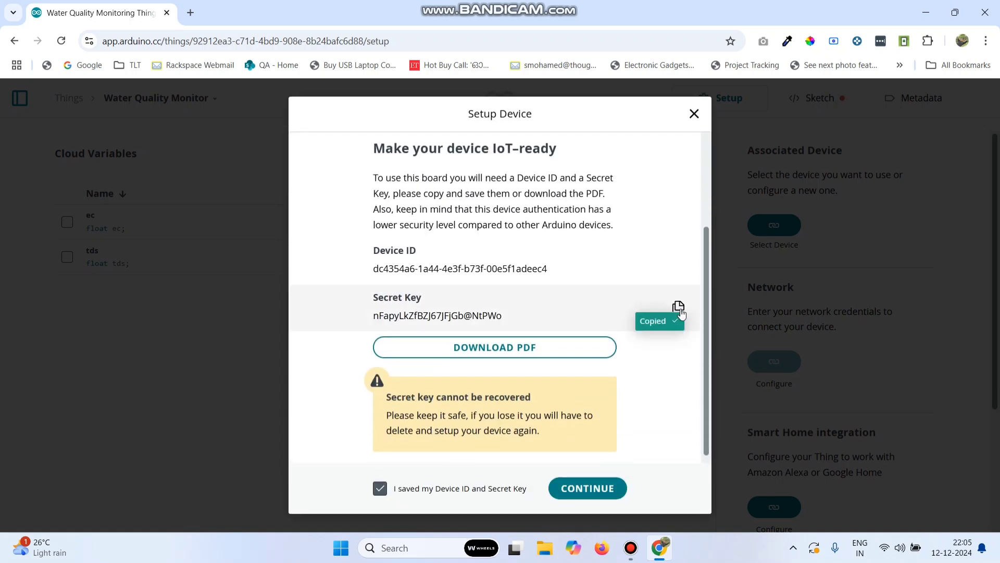
{"action": "left_click", "coordinate": [588, 493]}
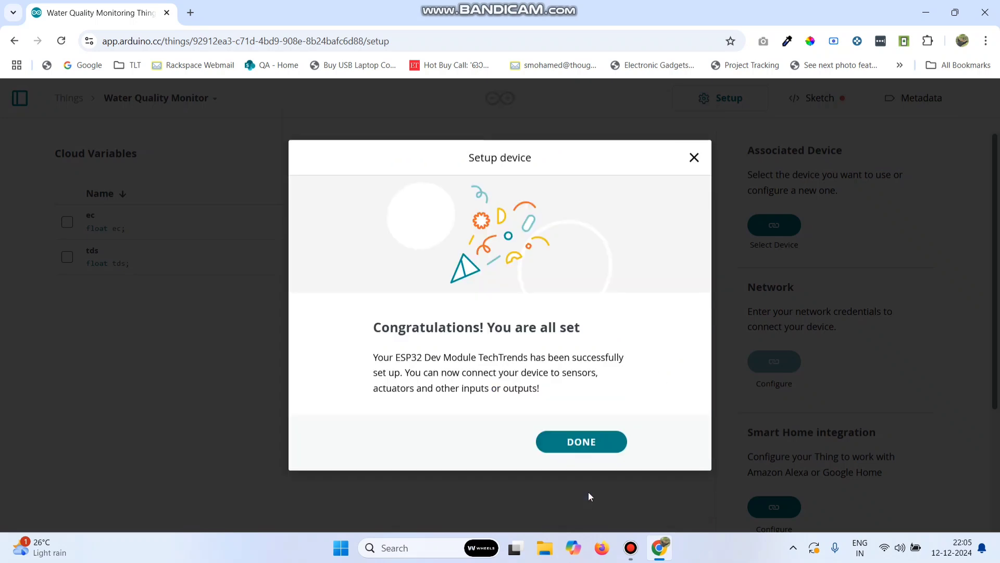
{"action": "left_click", "coordinate": [576, 441]}
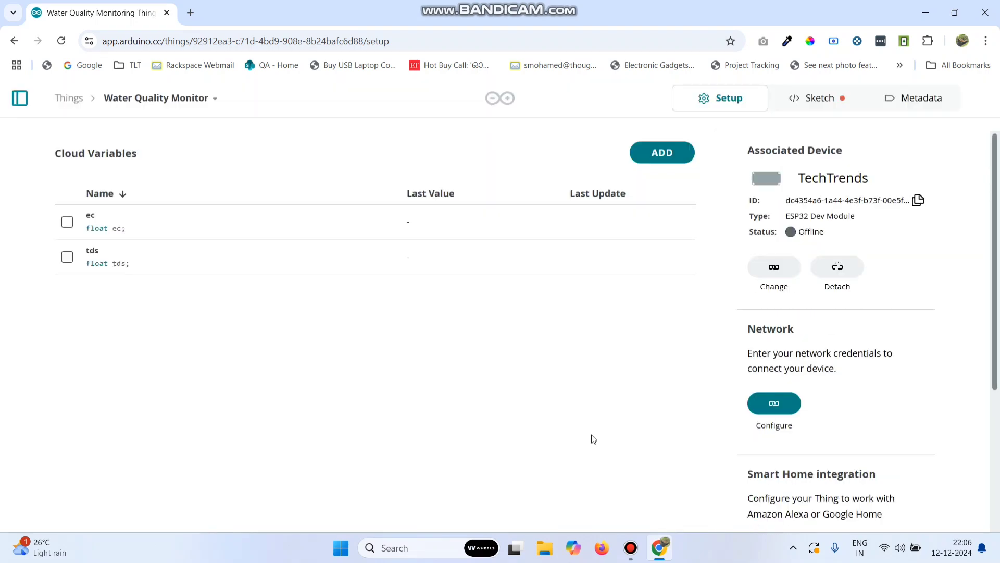
Configure the Thing's network with the prefilled Wi-Fi name and password, paste the device secret key, and save
{"action": "left_click", "coordinate": [776, 405]}
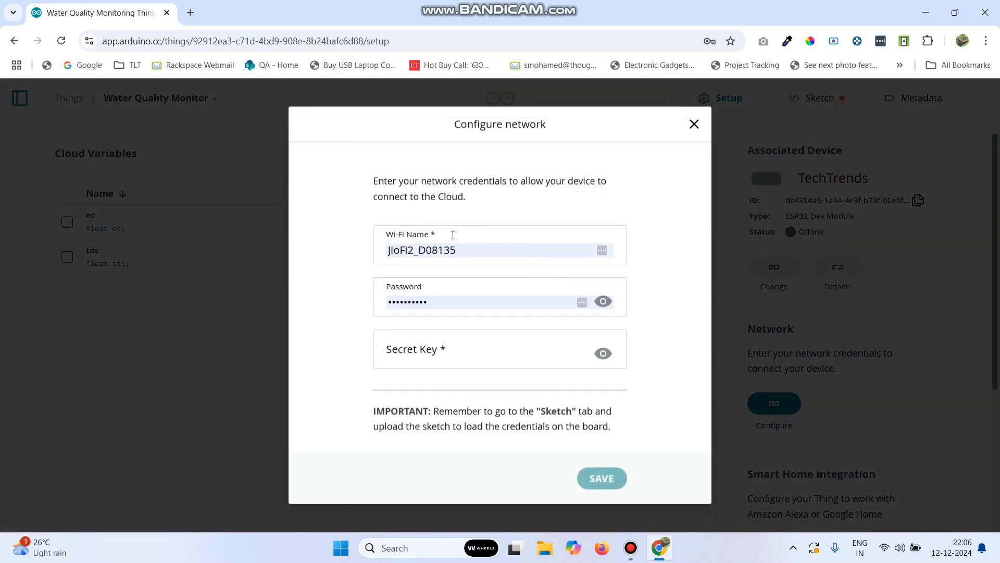
{"action": "left_click", "coordinate": [461, 350]}
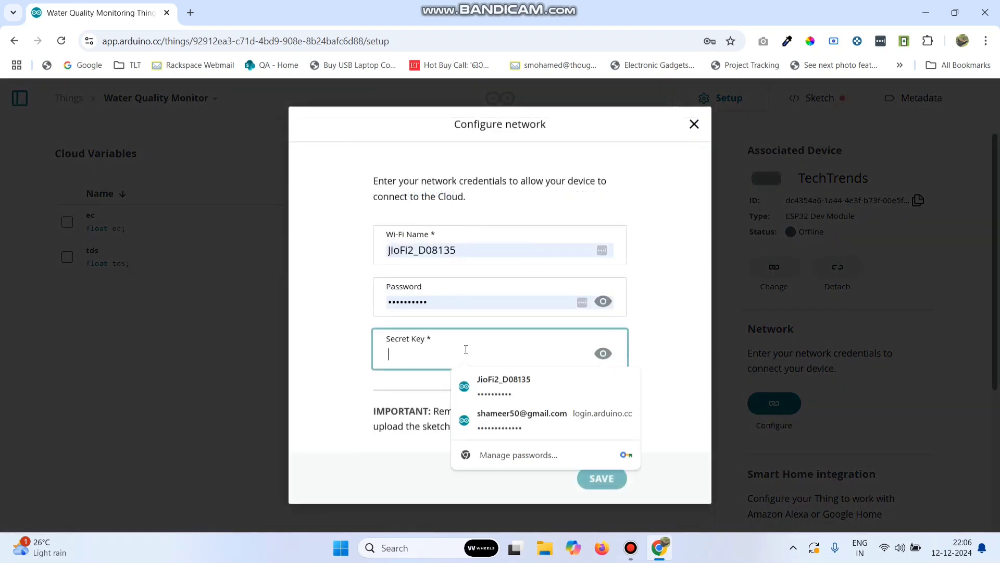
{"action": "key", "text": "ctrl+v"}
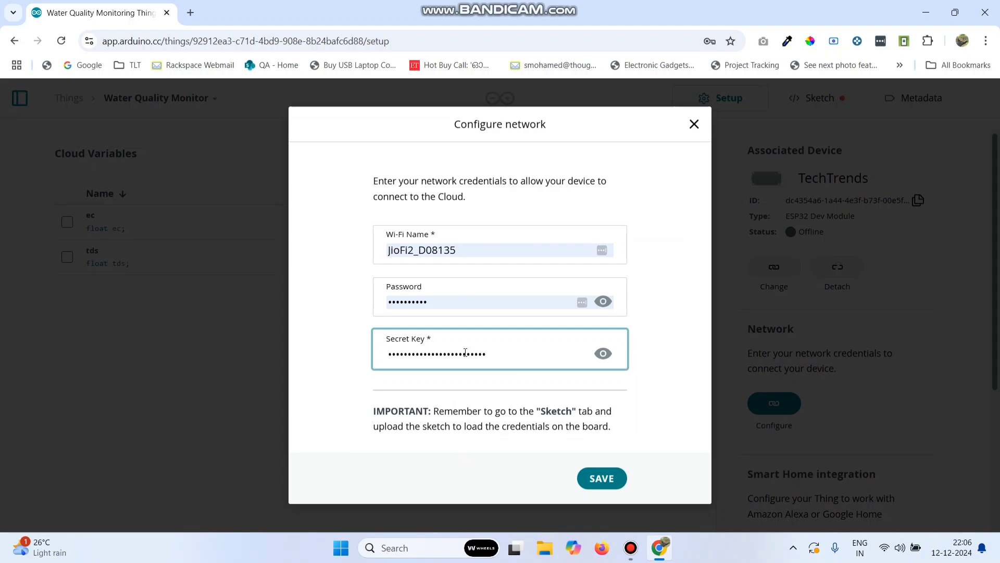
{"action": "left_click", "coordinate": [600, 479]}
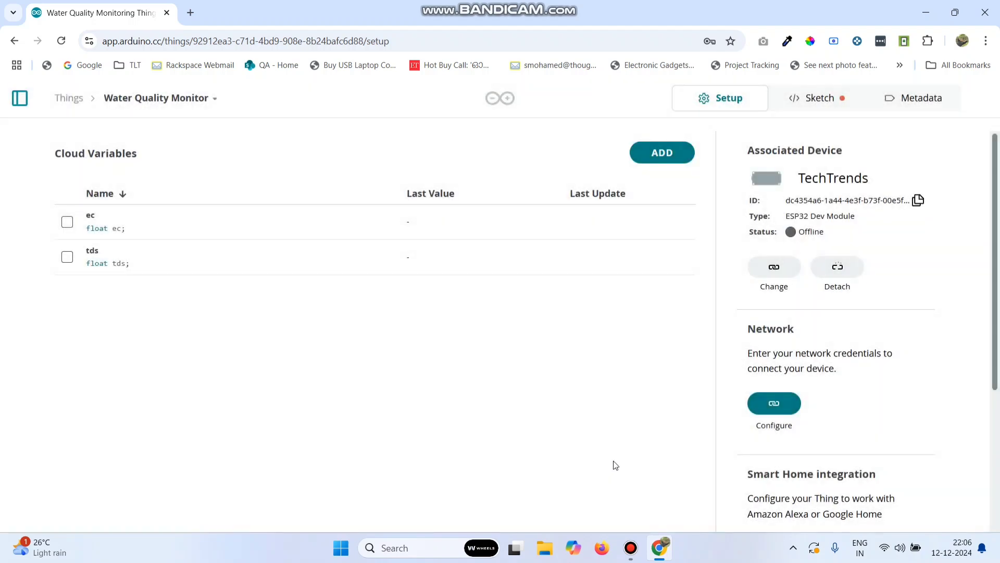
{"action": "scroll", "coordinate": [918, 435], "scroll_direction": "down", "scroll_amount": 4}
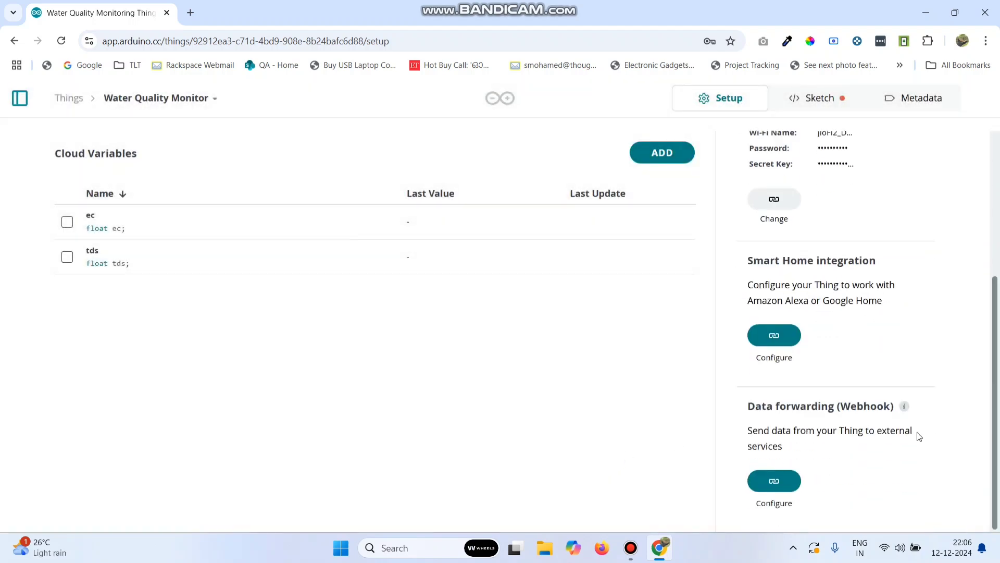
Go to the Arduino Cloud dashboards section and create a new dashboard
{"action": "left_click", "coordinate": [19, 97]}
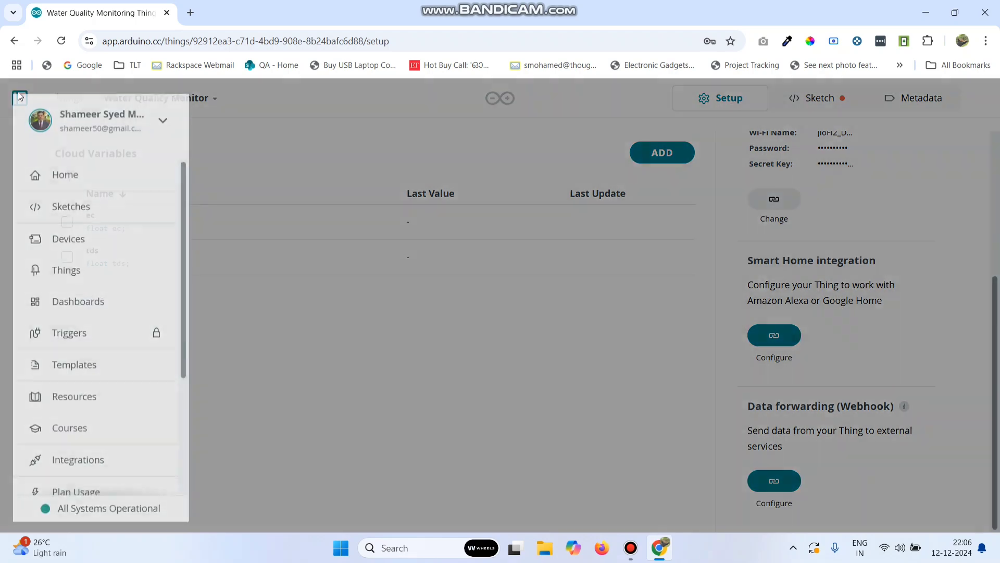
{"action": "left_click", "coordinate": [77, 294]}
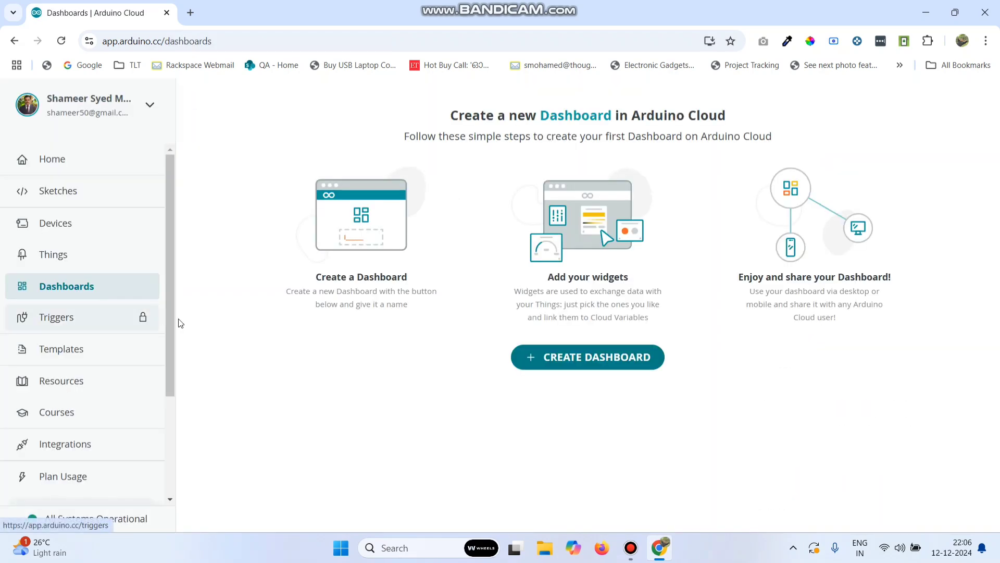
{"action": "left_click", "coordinate": [576, 360]}
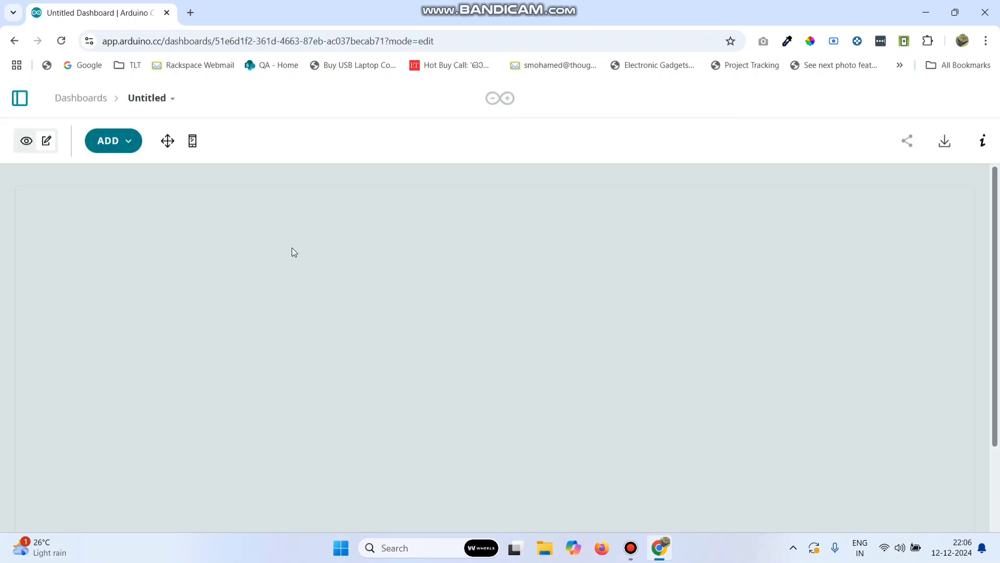
Rename the untitled dashboard as Water Quality Monitoring
{"action": "left_click", "coordinate": [173, 100]}
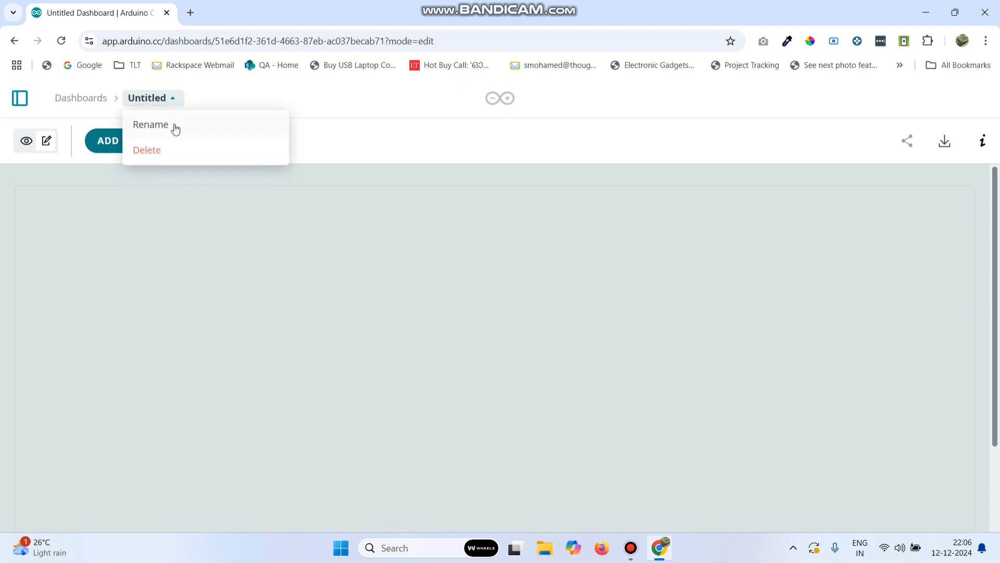
{"action": "left_click", "coordinate": [174, 126]}
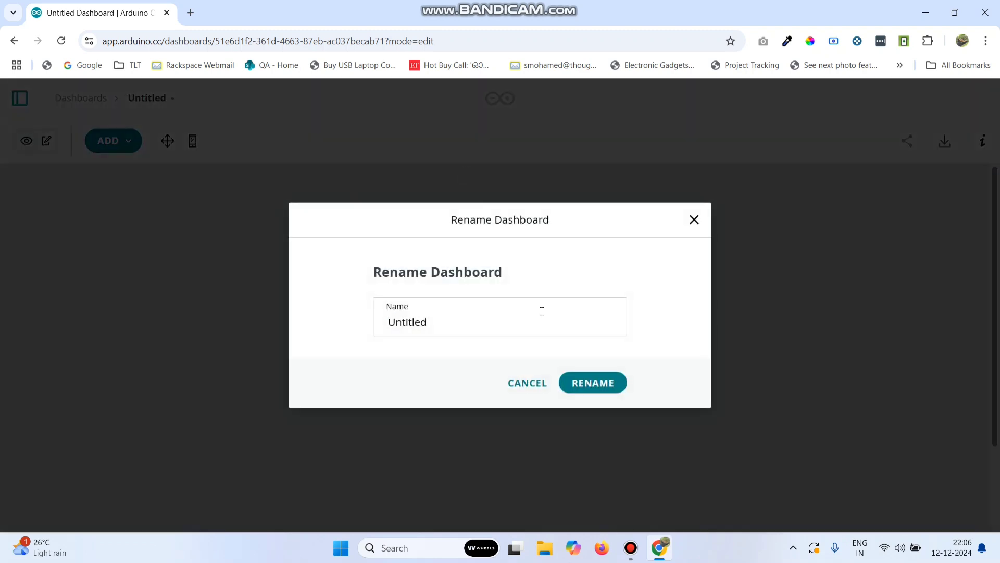
{"action": "double_click", "coordinate": [538, 321]}
{"action": "type", "text": "Water Quality Mo"}
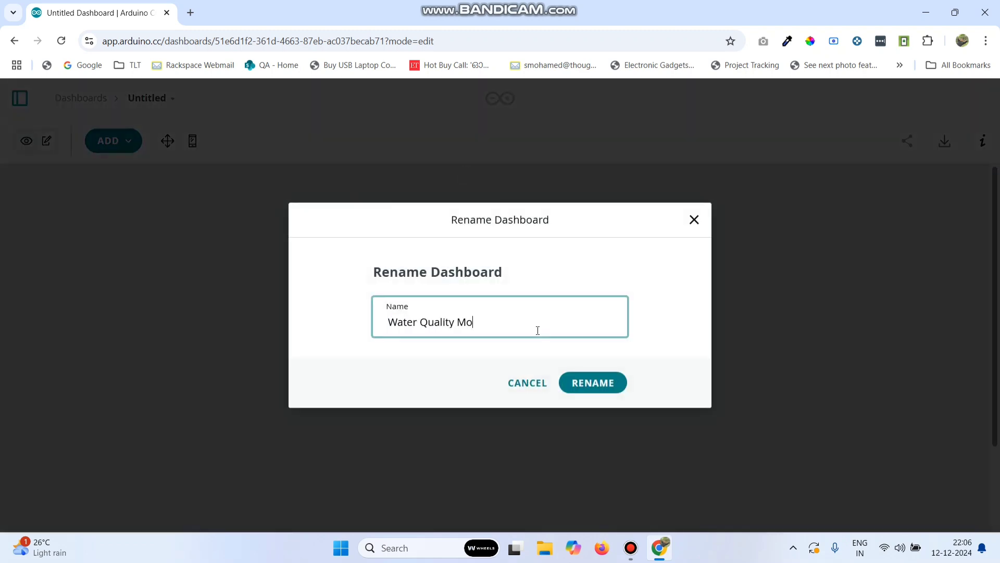
{"action": "type", "text": "nitoring"}
{"action": "left_click", "coordinate": [599, 376]}
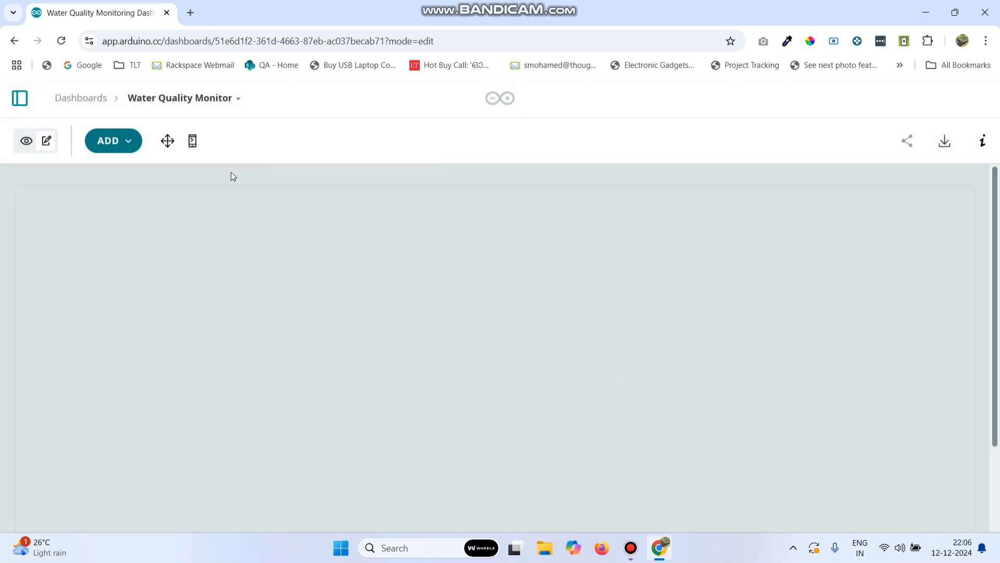
Add a Gauge widget to the dashboard and name it TDS
{"action": "left_click", "coordinate": [124, 141]}
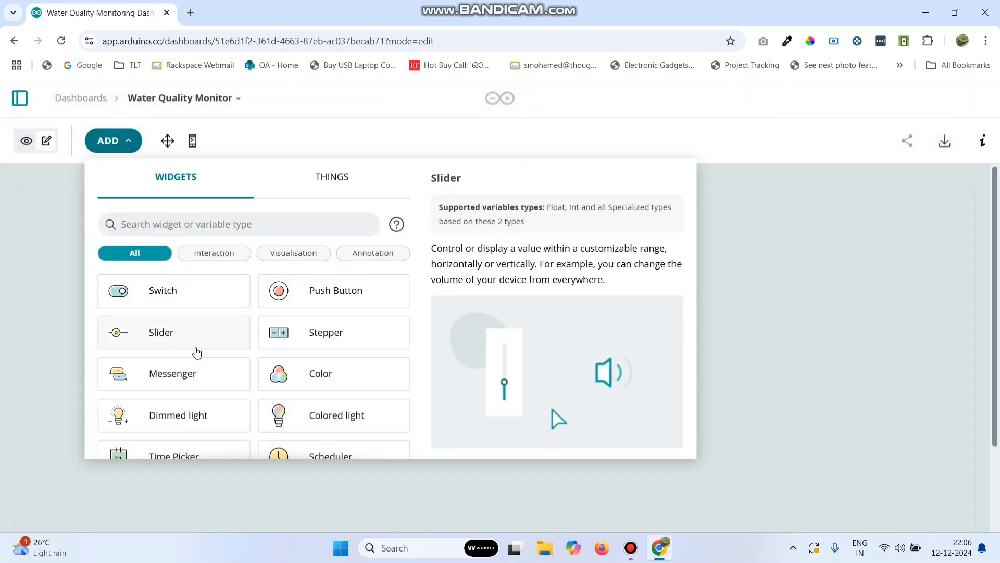
{"action": "scroll", "coordinate": [210, 344], "scroll_direction": "down", "scroll_amount": 4}
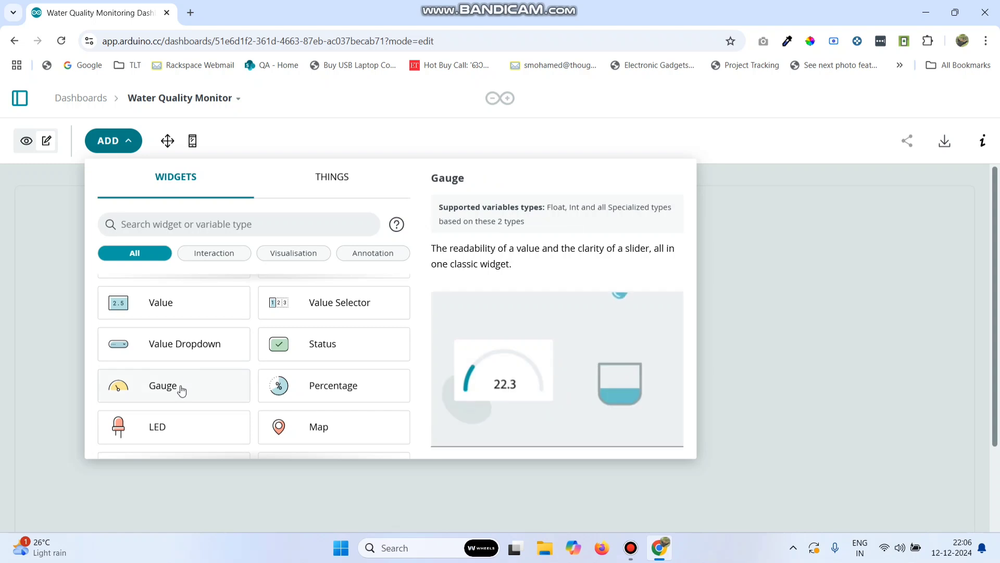
{"action": "left_click", "coordinate": [179, 390]}
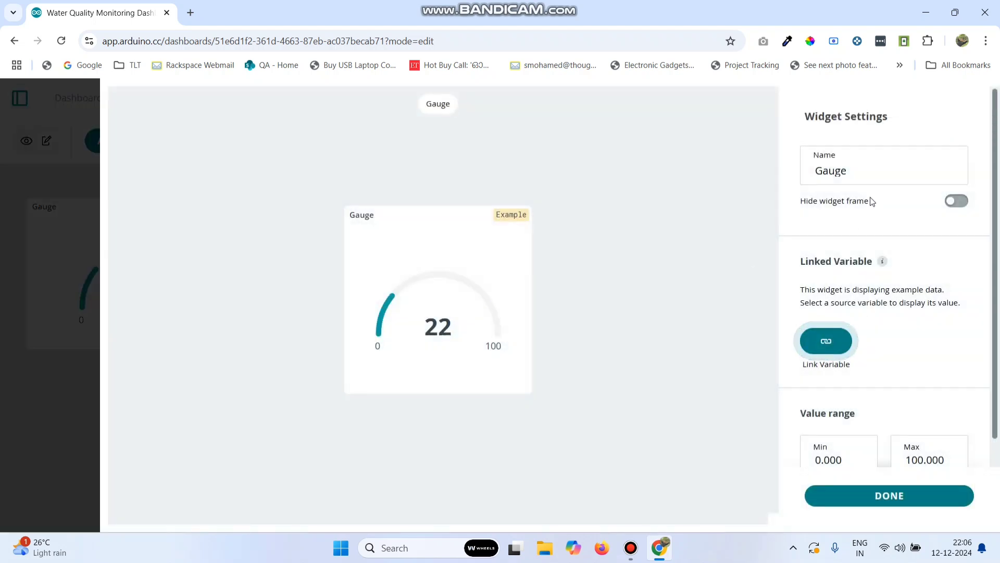
{"action": "double_click", "coordinate": [859, 170]}
{"action": "type", "text": "TDS"}
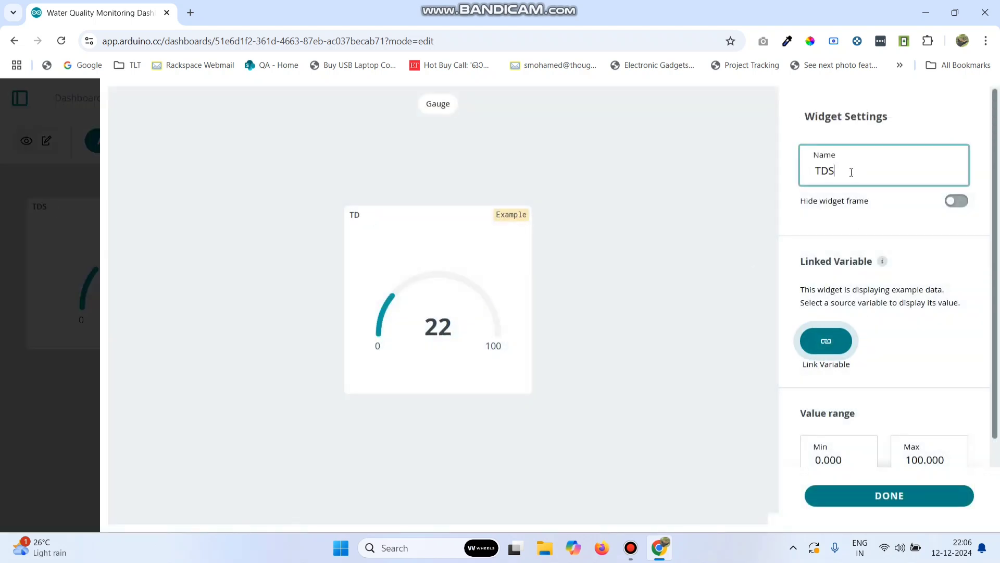
Link the TDS gauge to the tds variable of the Water Quality Monitoring Thing and finish the widget with its default value range
{"action": "left_click", "coordinate": [826, 343]}
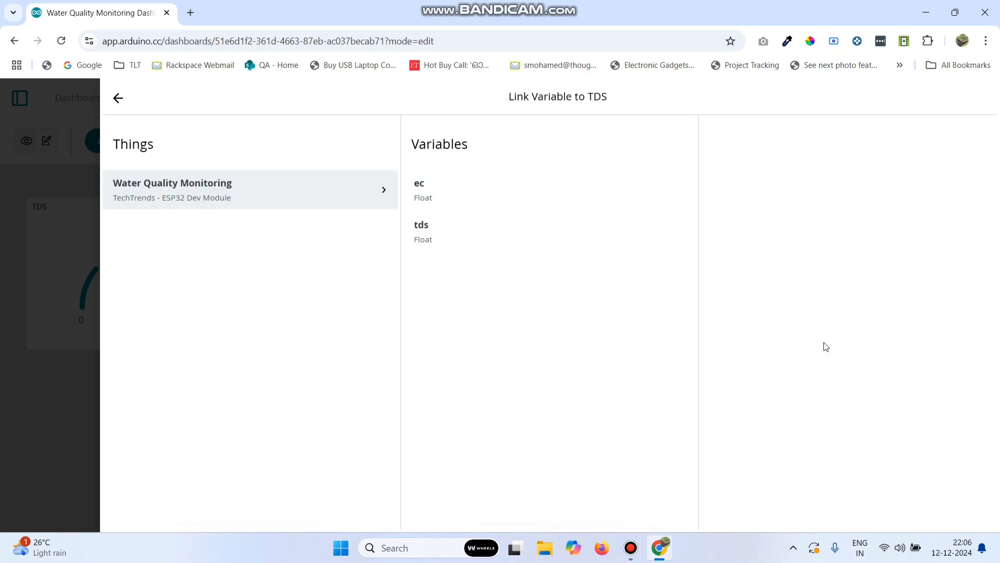
{"action": "left_click", "coordinate": [436, 236]}
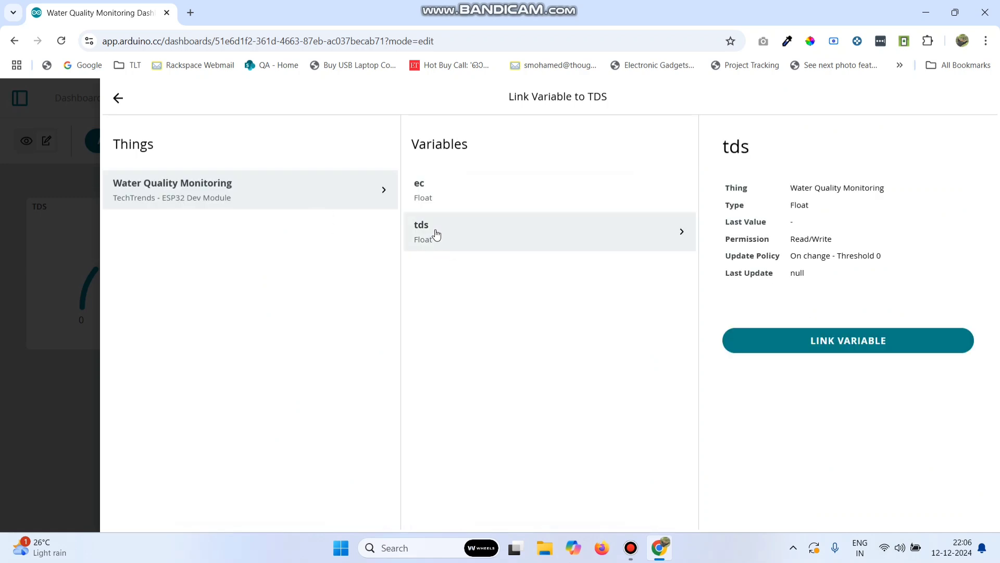
{"action": "left_click", "coordinate": [832, 342]}
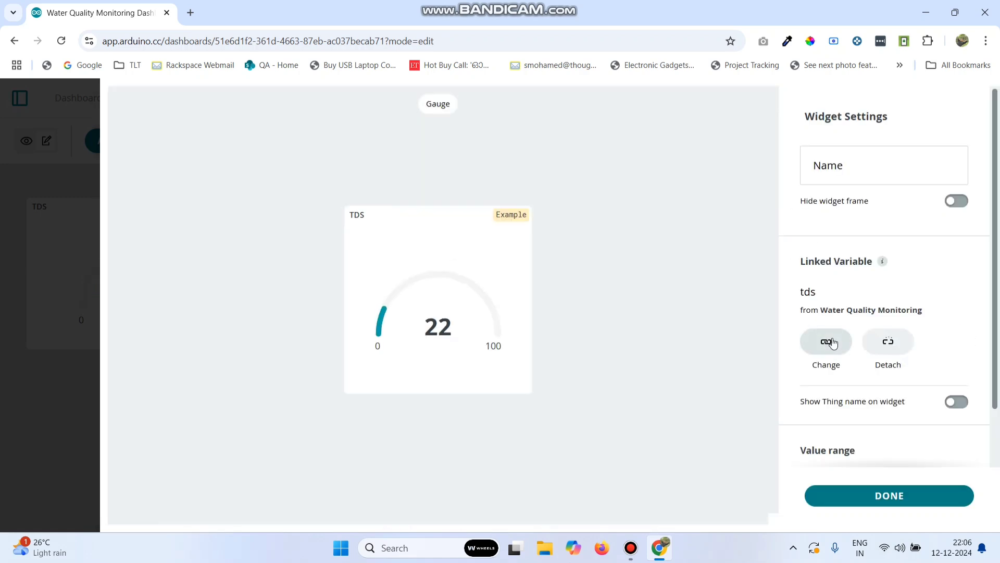
{"action": "scroll", "coordinate": [866, 352], "scroll_direction": "down", "scroll_amount": 1}
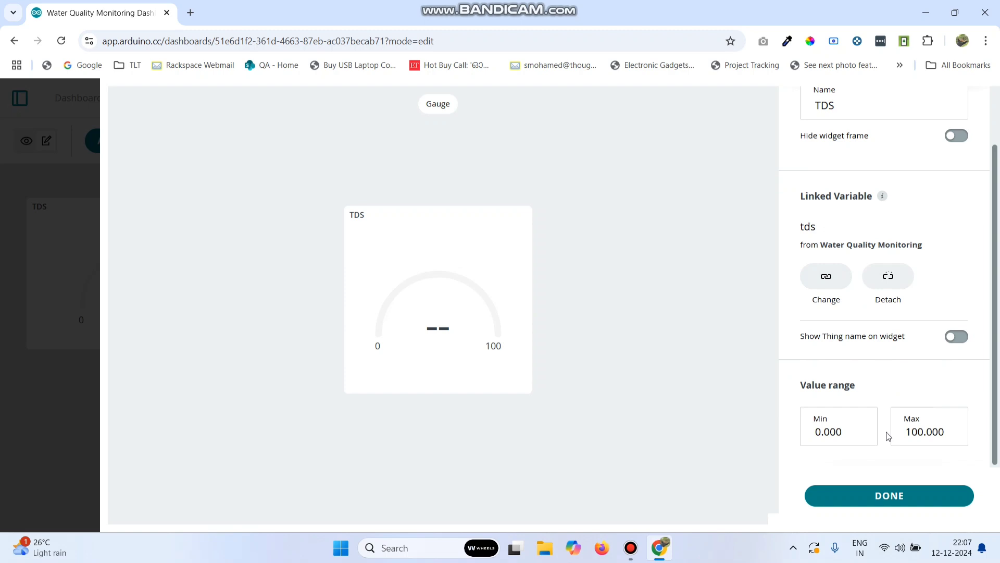
{"action": "left_click", "coordinate": [879, 493]}
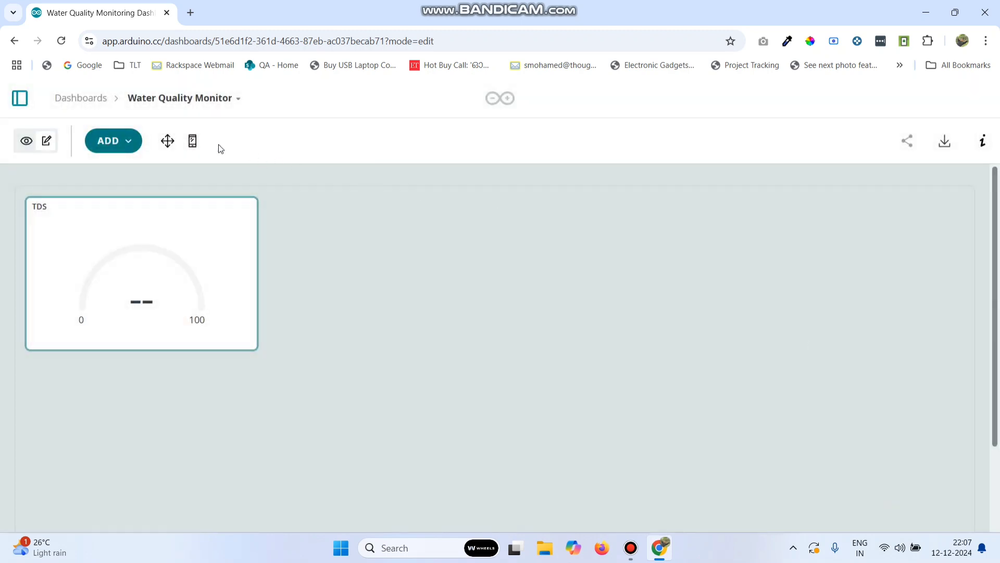
Add a second Gauge widget to the dashboard and name it EC
{"action": "left_click", "coordinate": [110, 141]}
{"action": "scroll", "coordinate": [241, 299], "scroll_direction": "down", "scroll_amount": 3}
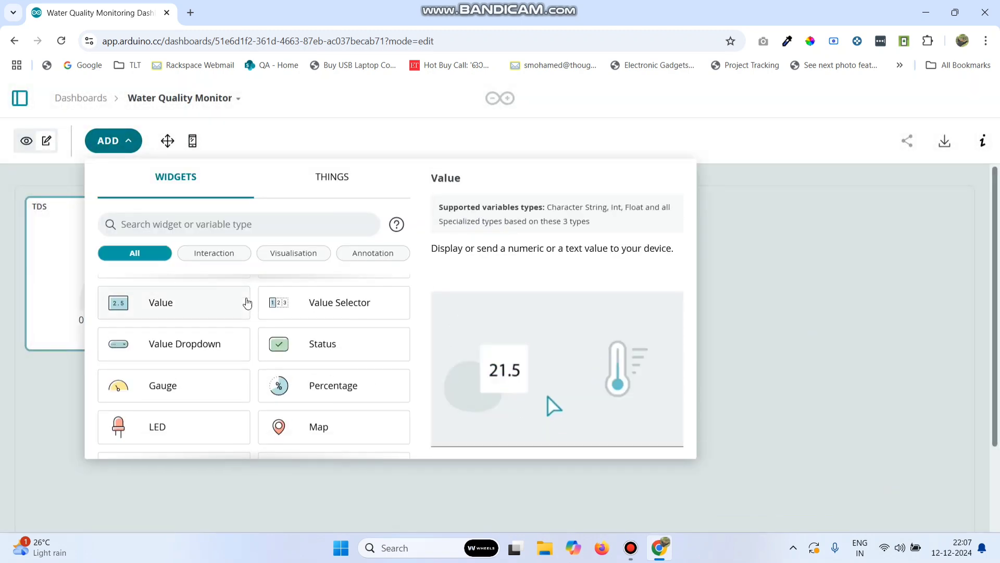
{"action": "left_click", "coordinate": [192, 399]}
{"action": "double_click", "coordinate": [890, 173]}
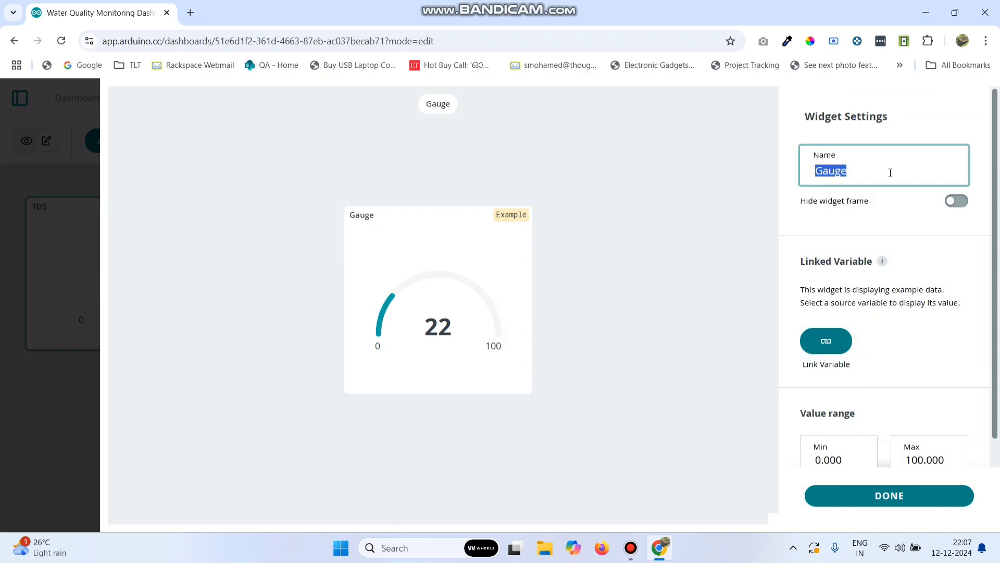
{"action": "type", "text": "EC"}
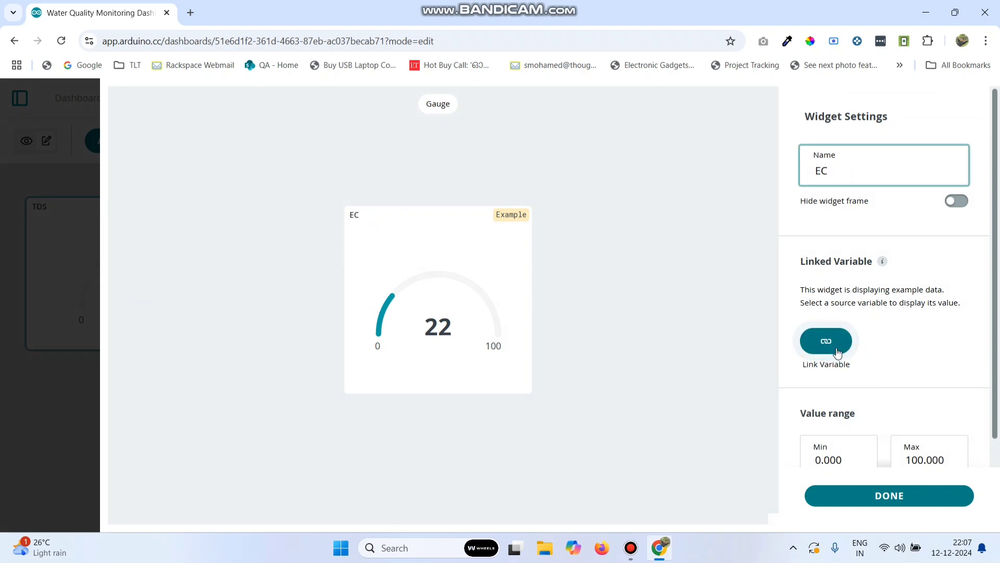
Link the EC gauge to the ec variable of the Water Quality Monitoring Thing and finish the widget with its default value range
{"action": "left_click", "coordinate": [837, 352]}
{"action": "left_click", "coordinate": [460, 188]}
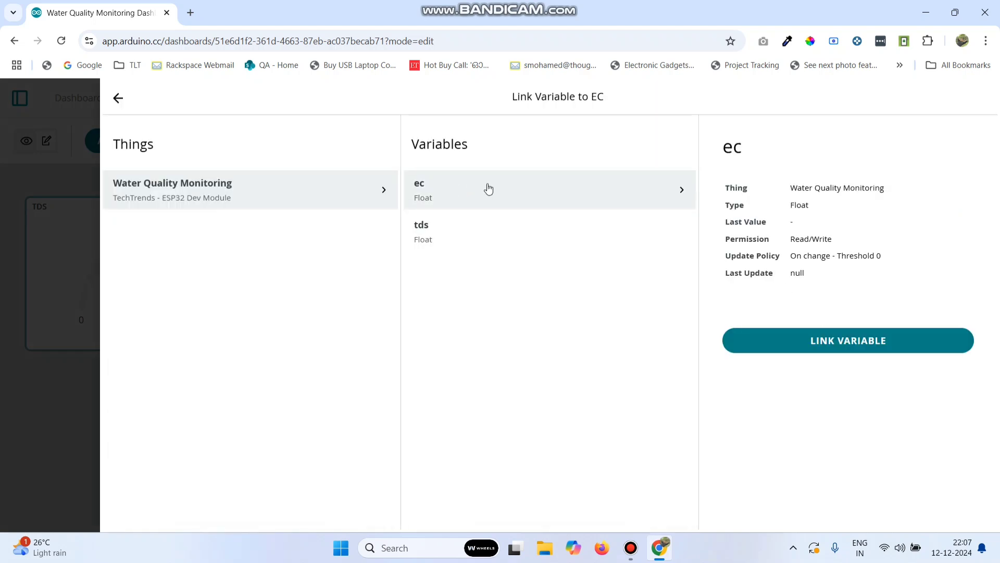
{"action": "left_click", "coordinate": [837, 344]}
{"action": "scroll", "coordinate": [886, 417], "scroll_direction": "down", "scroll_amount": 1}
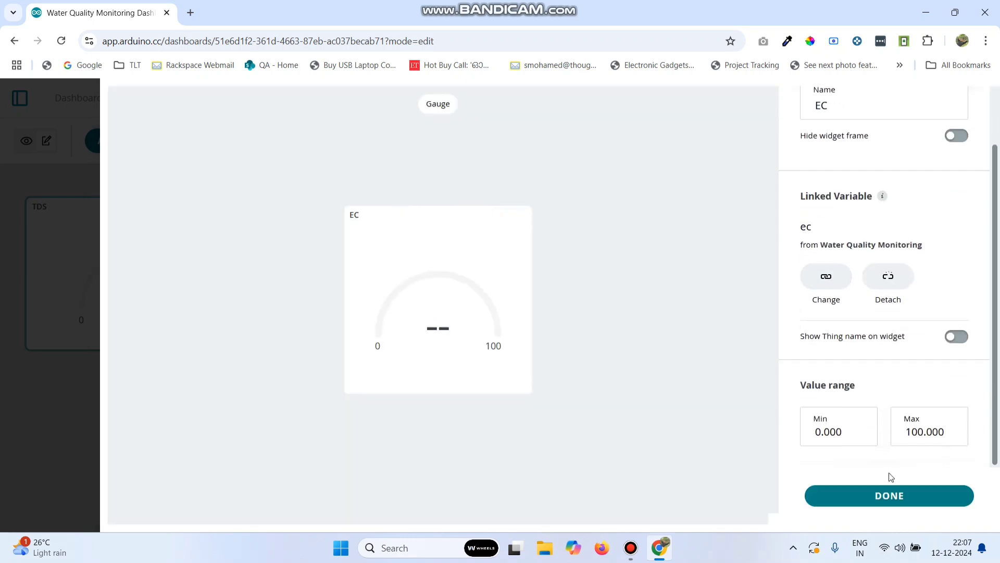
{"action": "left_click", "coordinate": [879, 493]}
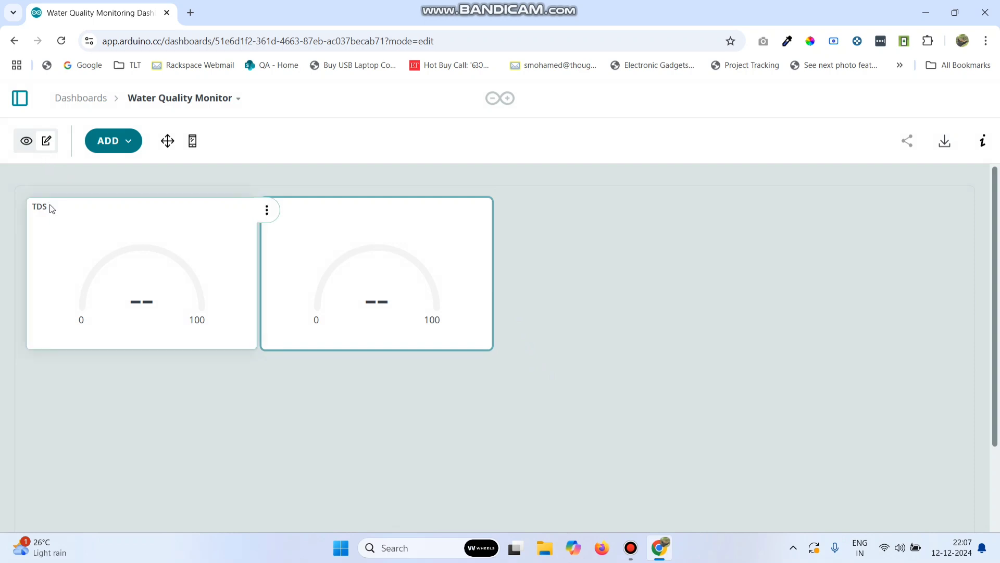
Add a Chart widget to the dashboard and name it TDS
{"action": "left_click", "coordinate": [125, 146]}
{"action": "scroll", "coordinate": [305, 326], "scroll_direction": "down", "scroll_amount": 3}
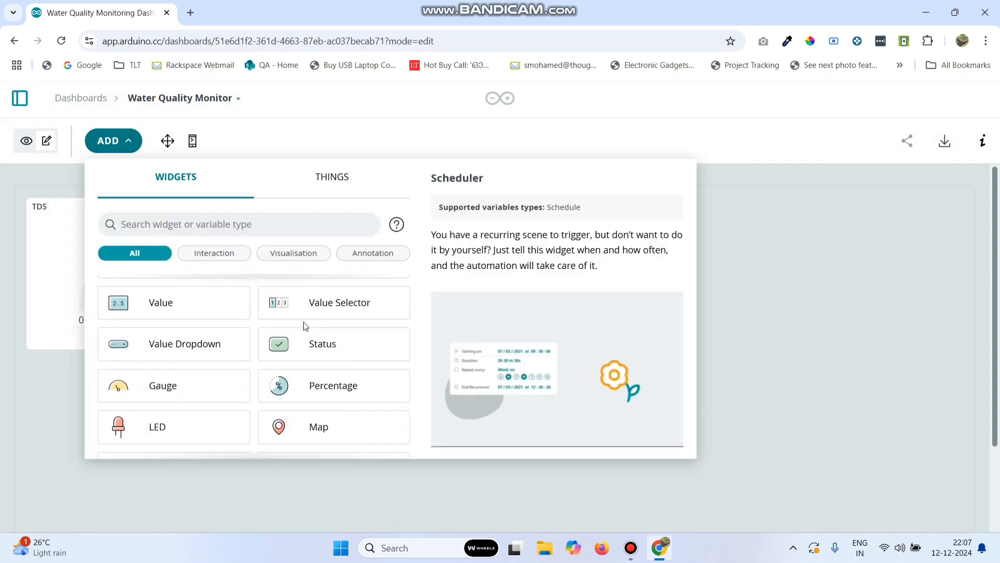
{"action": "scroll", "coordinate": [305, 326], "scroll_direction": "down", "scroll_amount": 2}
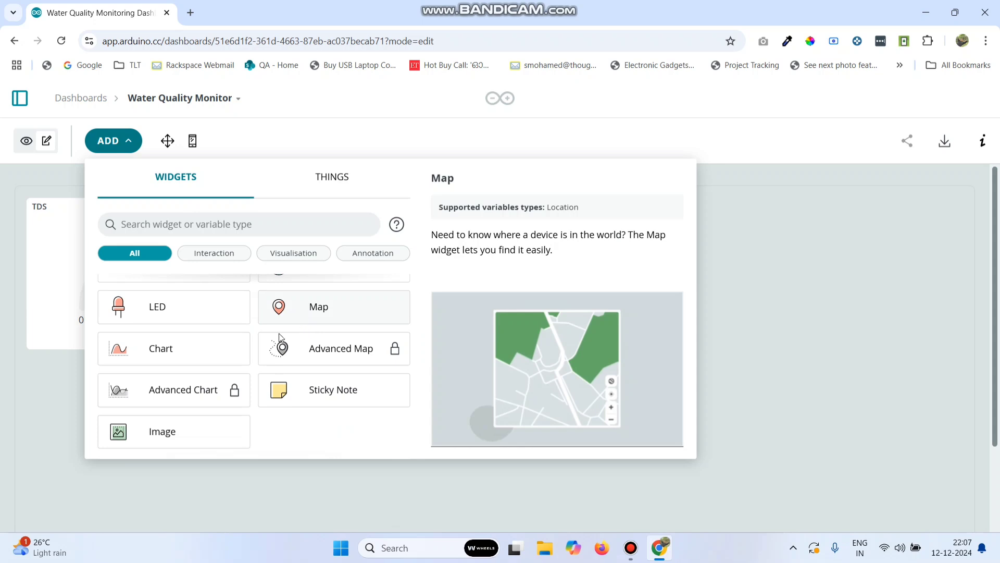
{"action": "left_click", "coordinate": [172, 349]}
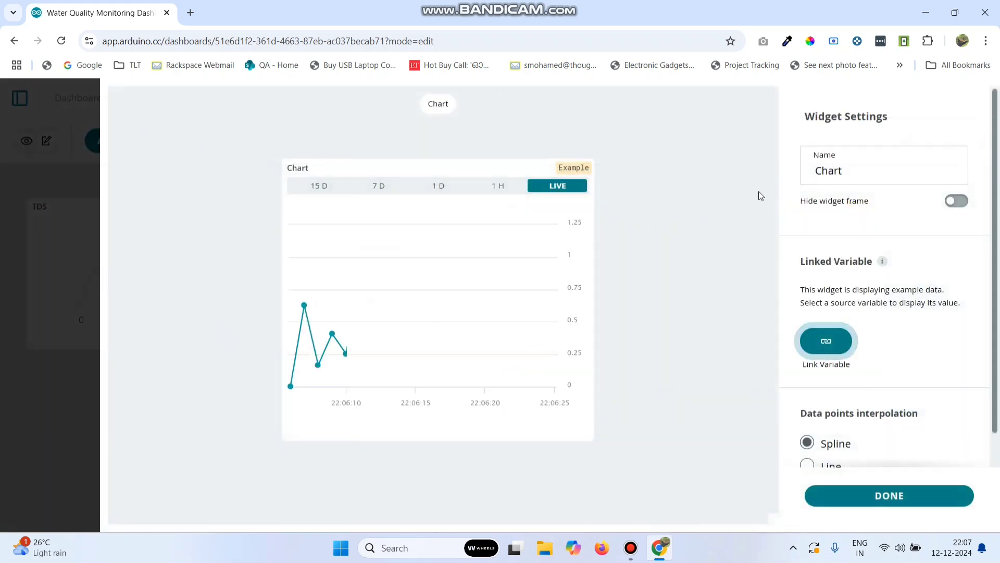
{"action": "double_click", "coordinate": [845, 173]}
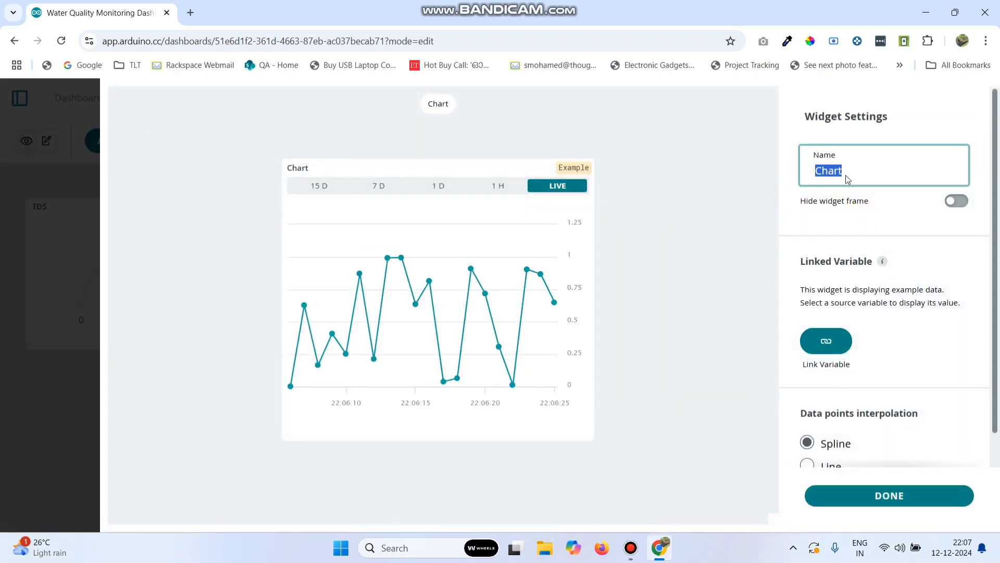
{"action": "left_click", "coordinate": [879, 171]}
{"action": "double_click", "coordinate": [878, 171]}
{"action": "type", "text": "T"}
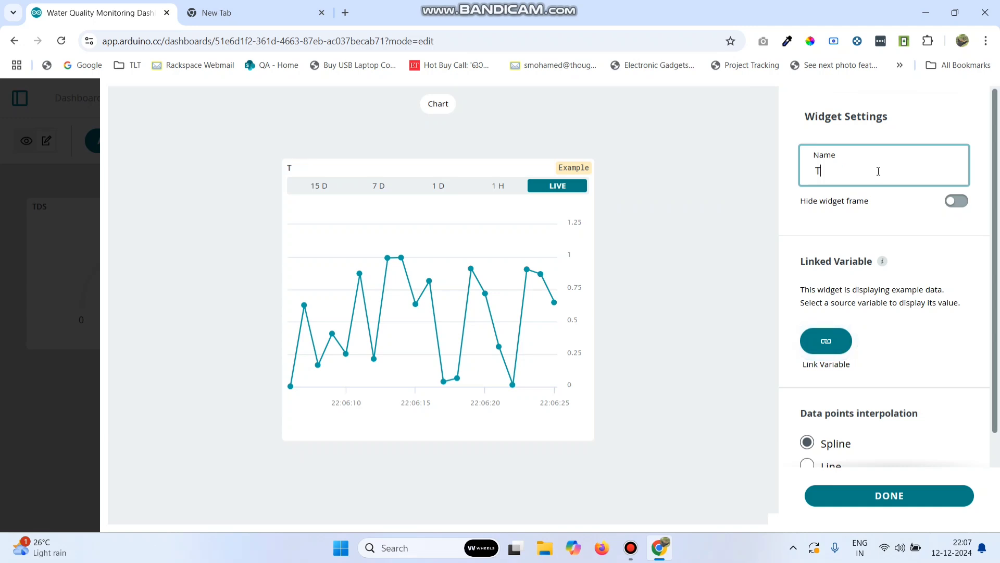
{"action": "type", "text": "DS"}
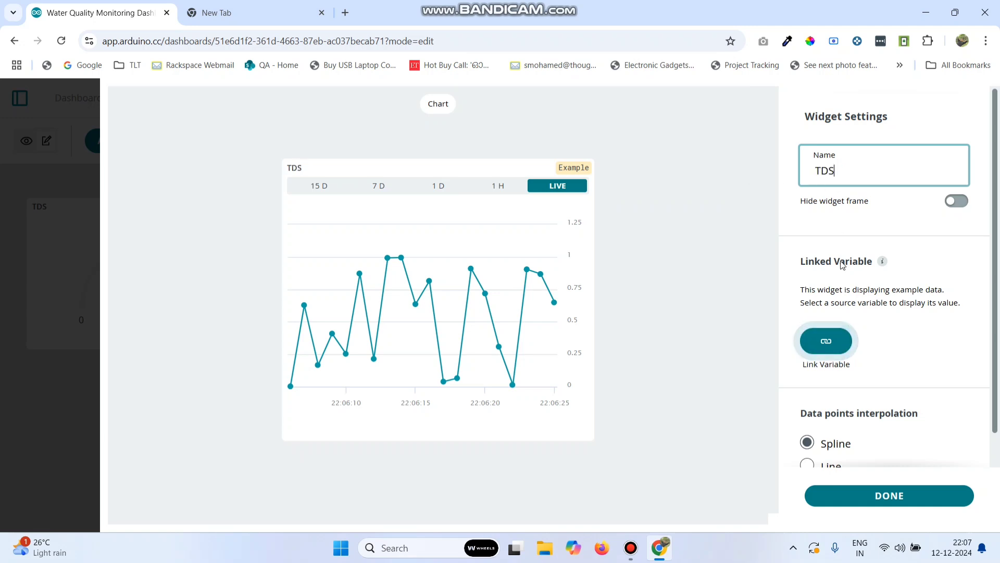
Link the TDS chart to the tds variable of the Water Quality Monitoring Thing
{"action": "left_click", "coordinate": [823, 341]}
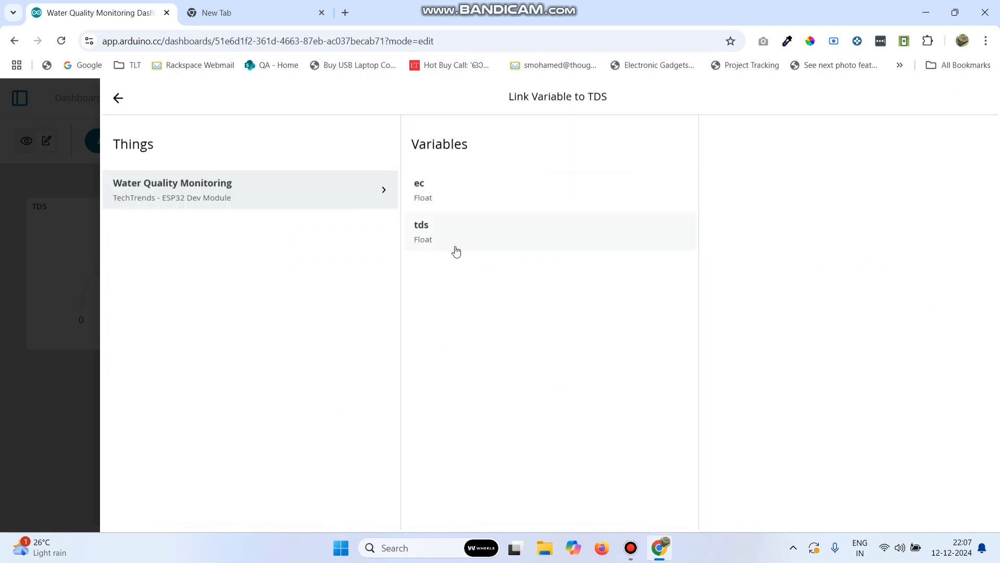
{"action": "left_click", "coordinate": [441, 235]}
{"action": "left_click", "coordinate": [847, 341]}
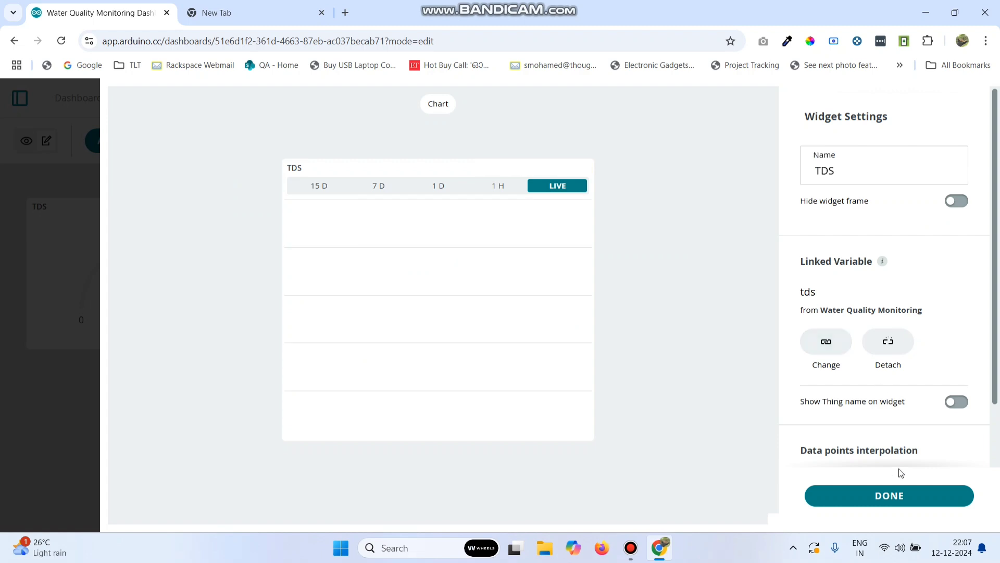
Finish the TDS chart with its default settings, and add a second Chart widget named EC
{"action": "scroll", "coordinate": [887, 425], "scroll_direction": "down", "scroll_amount": 3}
{"action": "left_click", "coordinate": [894, 495]}
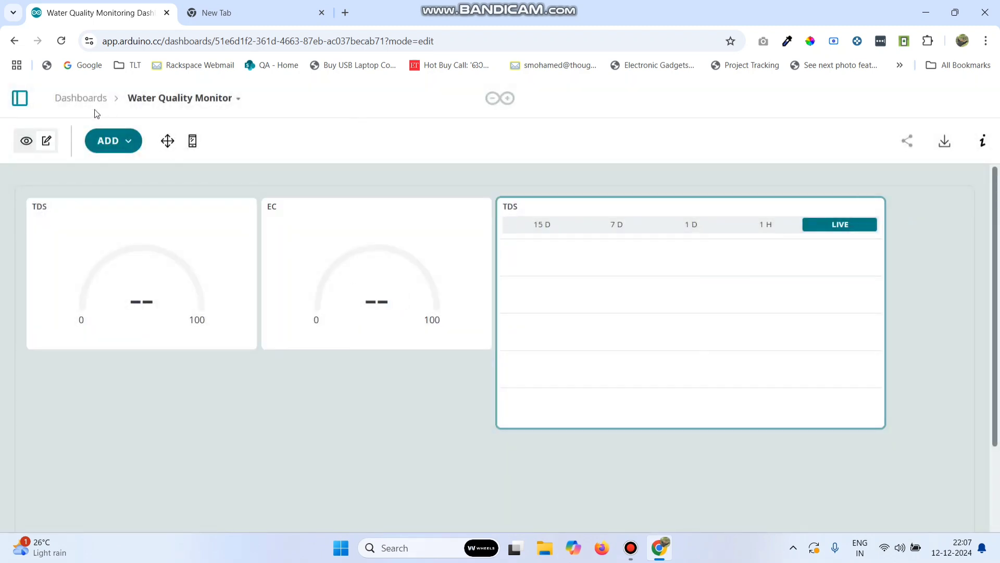
{"action": "left_click", "coordinate": [125, 140]}
{"action": "scroll", "coordinate": [249, 336], "scroll_direction": "down", "scroll_amount": 2}
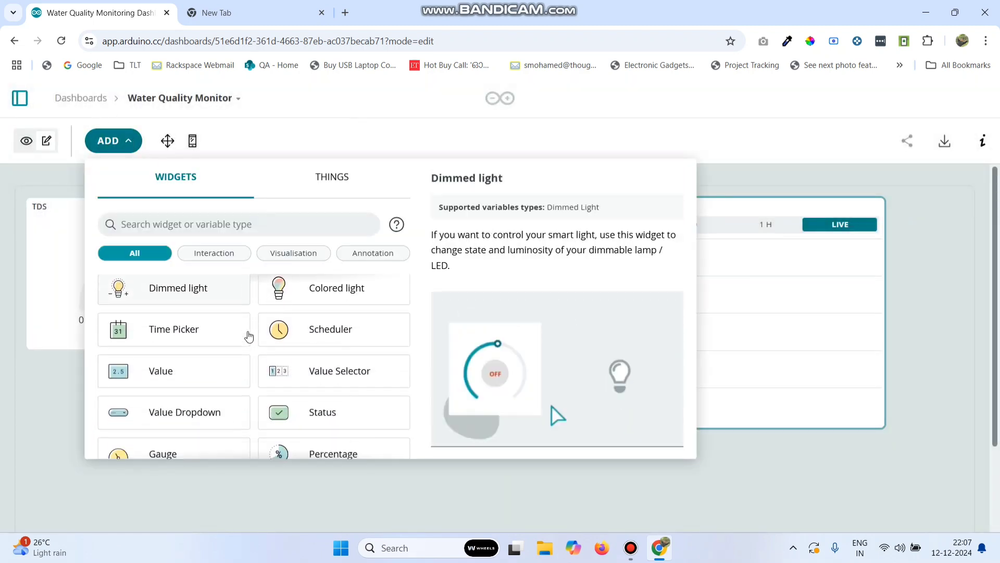
{"action": "scroll", "coordinate": [245, 344], "scroll_direction": "down", "scroll_amount": 3}
{"action": "left_click", "coordinate": [192, 409]}
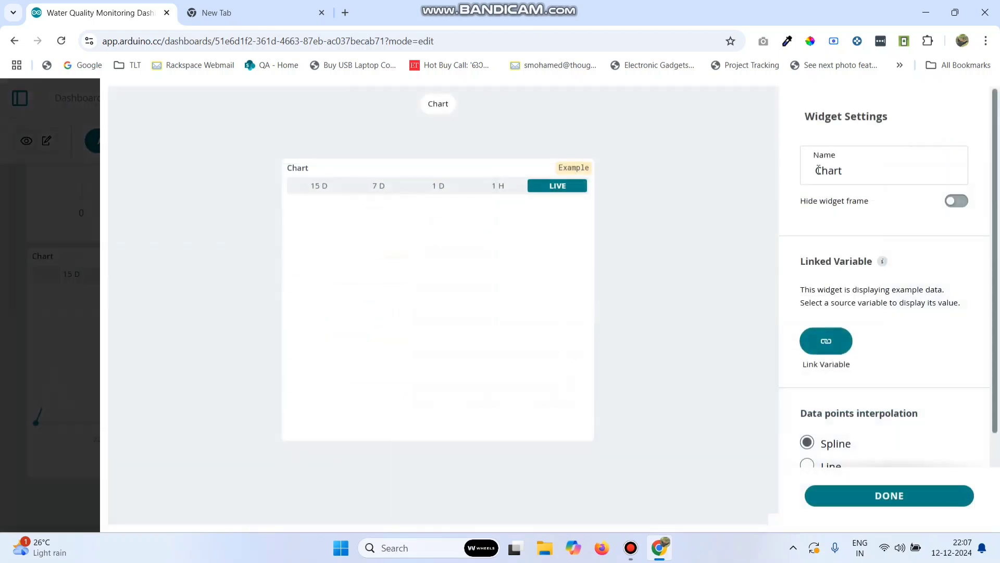
{"action": "double_click", "coordinate": [873, 176]}
{"action": "type", "text": "C"}
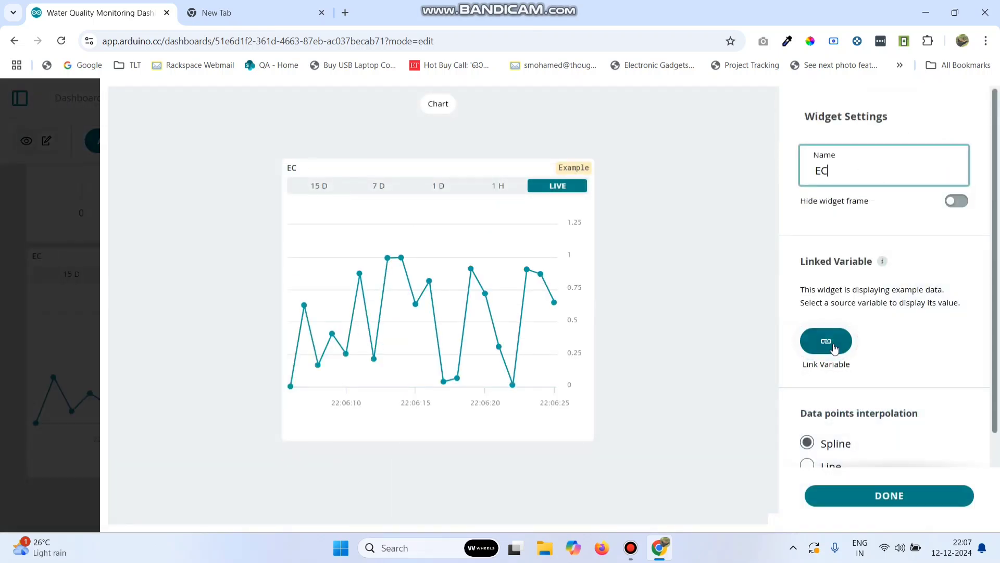
Link the EC chart to the ec variable of the Water Quality Monitoring Thing and finish the widget
{"action": "left_click", "coordinate": [826, 340]}
{"action": "left_click", "coordinate": [459, 186]}
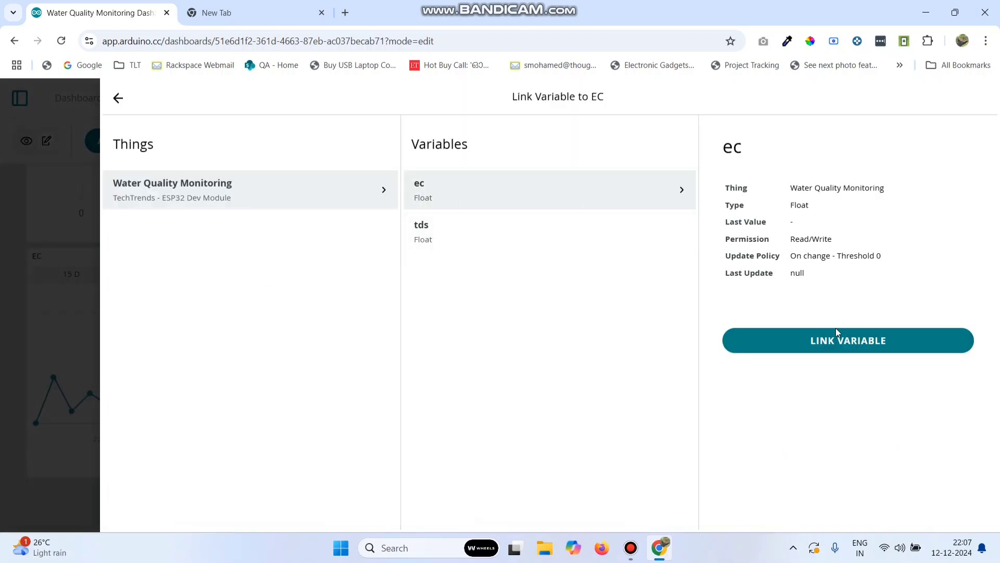
{"action": "left_click", "coordinate": [851, 340]}
{"action": "left_click", "coordinate": [874, 503]}
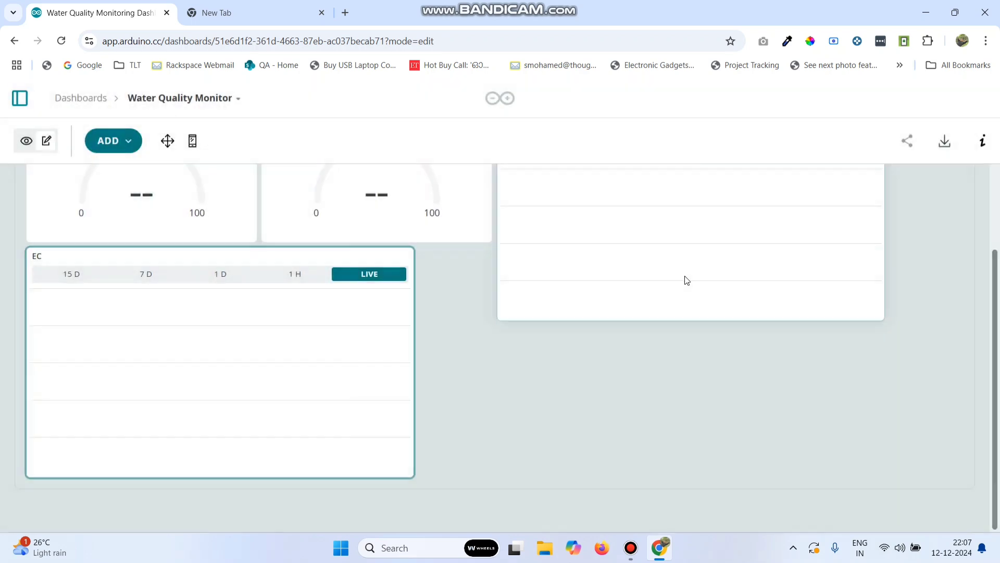
Rearrange the dashboard so each chart sits under its matching gauge, with TDS and EC in separate columns, and finish the layout
{"action": "left_click", "coordinate": [168, 141]}
{"action": "left_click_drag", "start_coordinate": [569, 207], "coordinate": [369, 320]}
{"action": "scroll", "coordinate": [743, 316], "scroll_direction": "down", "scroll_amount": 2}
{"action": "scroll", "coordinate": [743, 317], "scroll_direction": "up", "scroll_amount": 2}
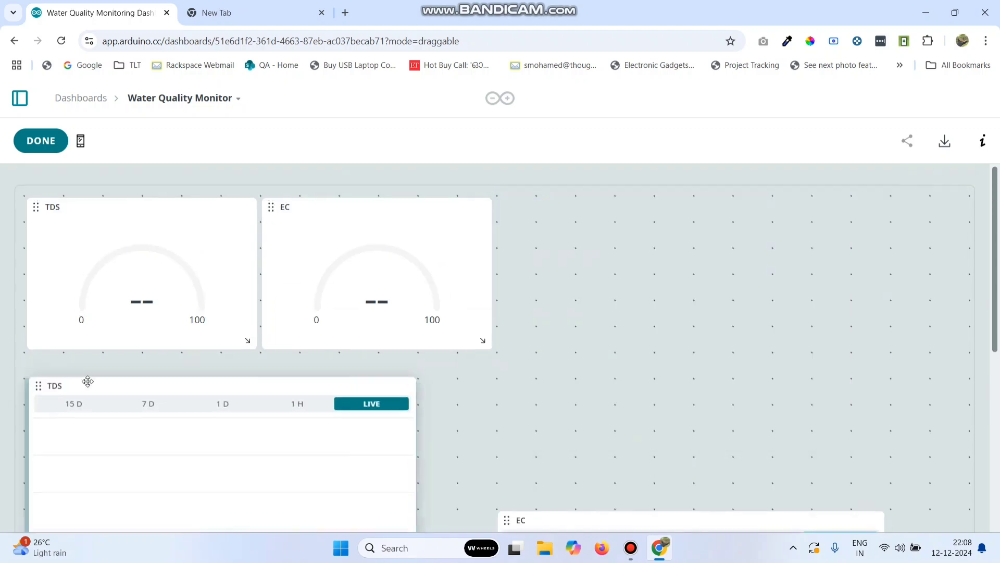
{"action": "left_click_drag", "start_coordinate": [502, 518], "coordinate": [580, 203]}
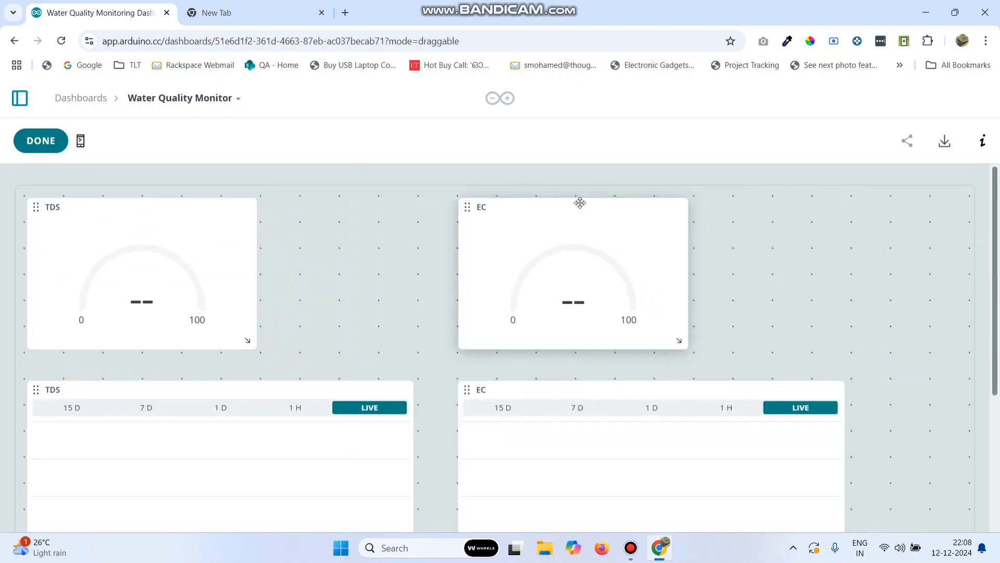
{"action": "left_click", "coordinate": [40, 141]}
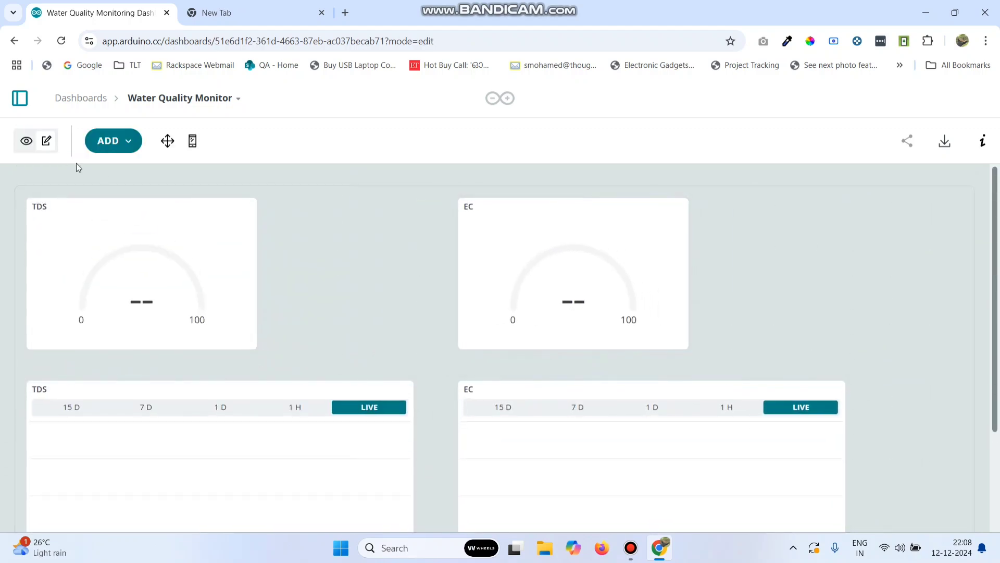
Open the Water Quality Monitoring Thing from the Things list and show its sketch
{"action": "left_click", "coordinate": [19, 98]}
{"action": "left_click", "coordinate": [90, 264]}
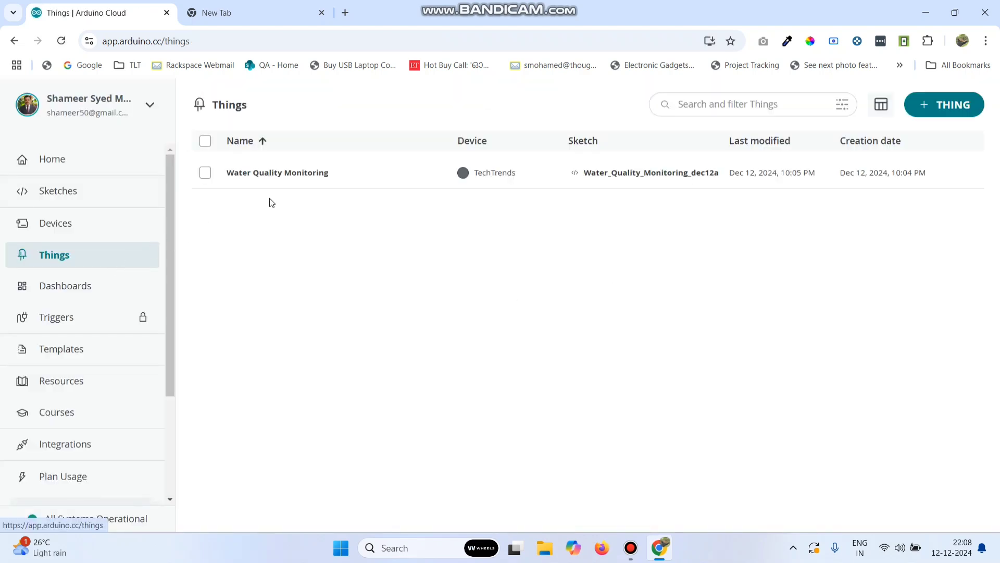
{"action": "left_click", "coordinate": [279, 175]}
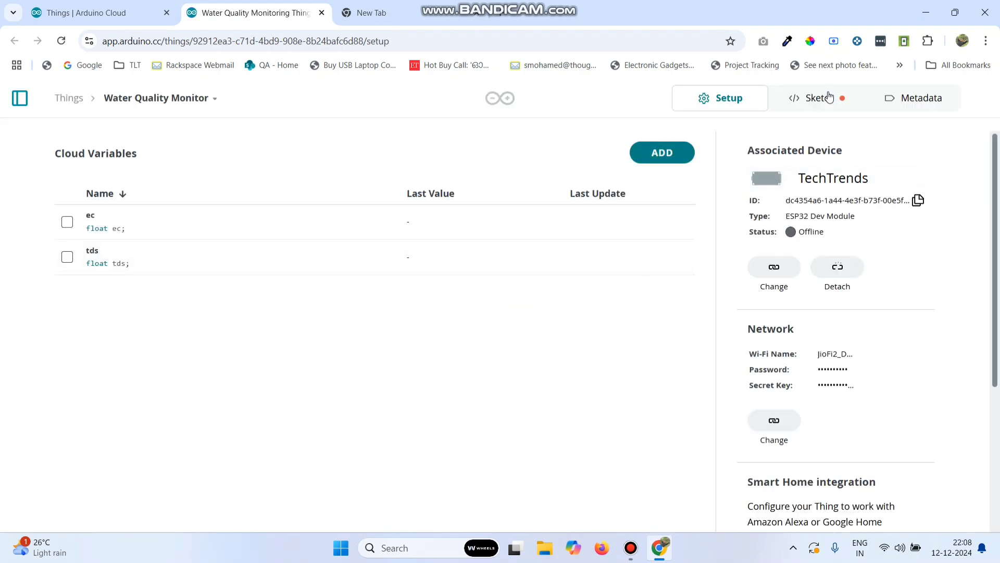
{"action": "left_click", "coordinate": [827, 98]}
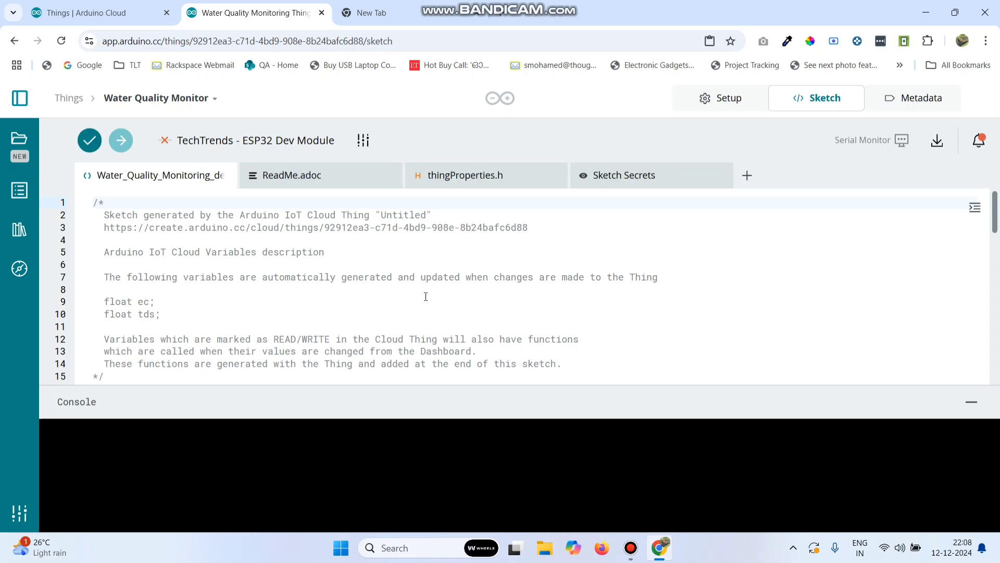
Copy the LiquidCrystal_I2C include and the LCD, pin, calibration and variable declarations from water-quality-monitoring.ino in Notepad++ into the cloud sketch below the thingProperties.h include
{"action": "scroll", "coordinate": [426, 296], "scroll_direction": "down", "scroll_amount": 5}
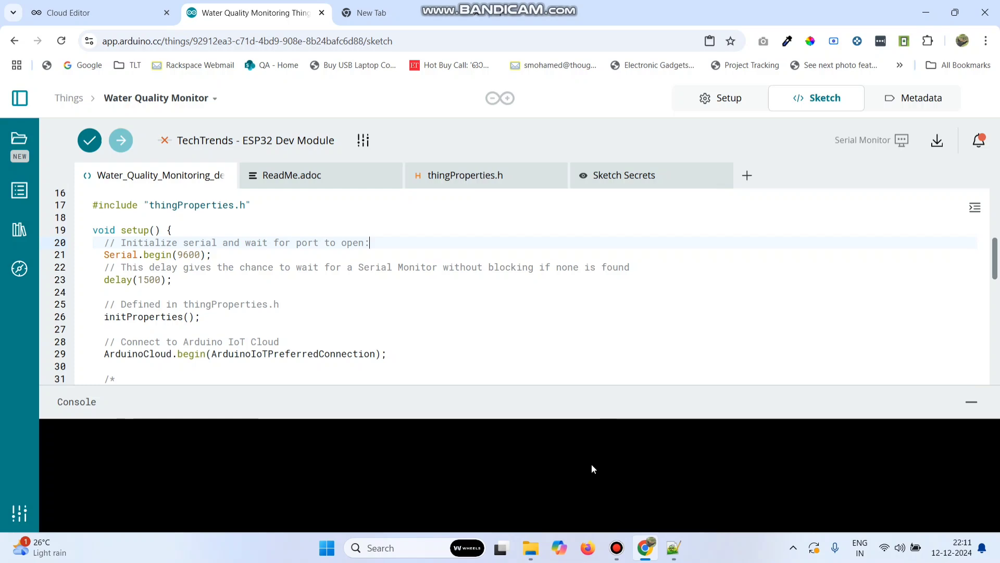
{"action": "left_click", "coordinate": [674, 544]}
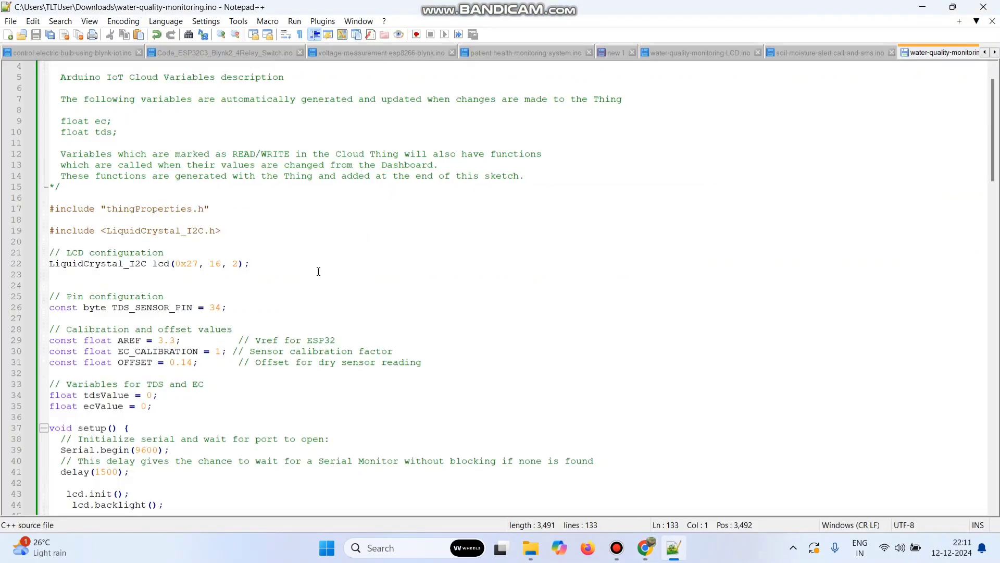
{"action": "left_click", "coordinate": [51, 230]}
{"action": "scroll", "coordinate": [51, 229], "scroll_direction": "down", "scroll_amount": 1}
{"action": "left_click", "coordinate": [152, 373], "text": "shift"}
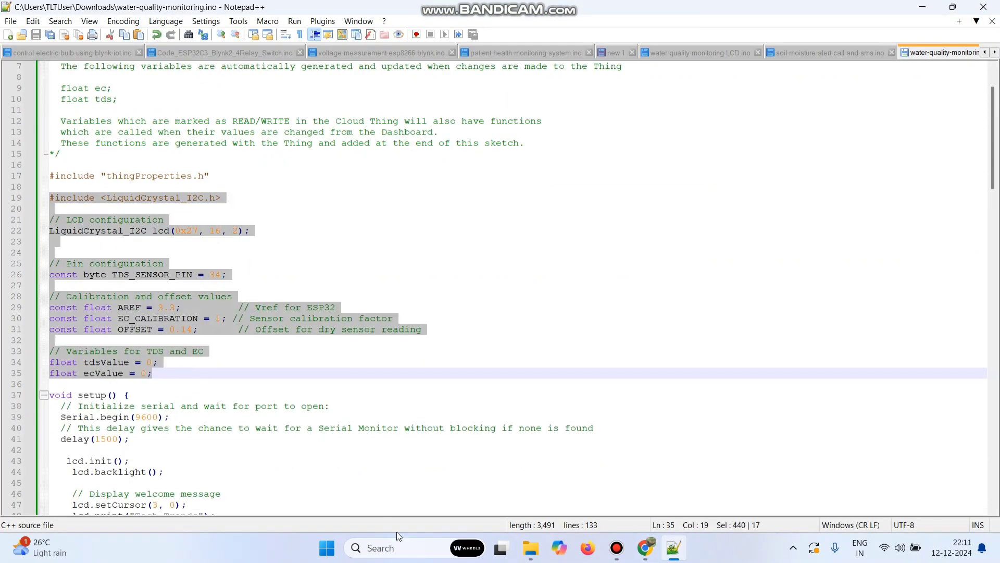
{"action": "left_click", "coordinate": [655, 550]}
{"action": "scroll", "coordinate": [370, 349], "scroll_direction": "down", "scroll_amount": 3}
Copy the LCD initialization and both welcome message blocks from the Notepad++ file into the cloud sketch's setup() after delay(1500)
{"action": "key", "text": "alt+Tab"}
{"action": "scroll", "coordinate": [371, 349], "scroll_direction": "down", "scroll_amount": 4}
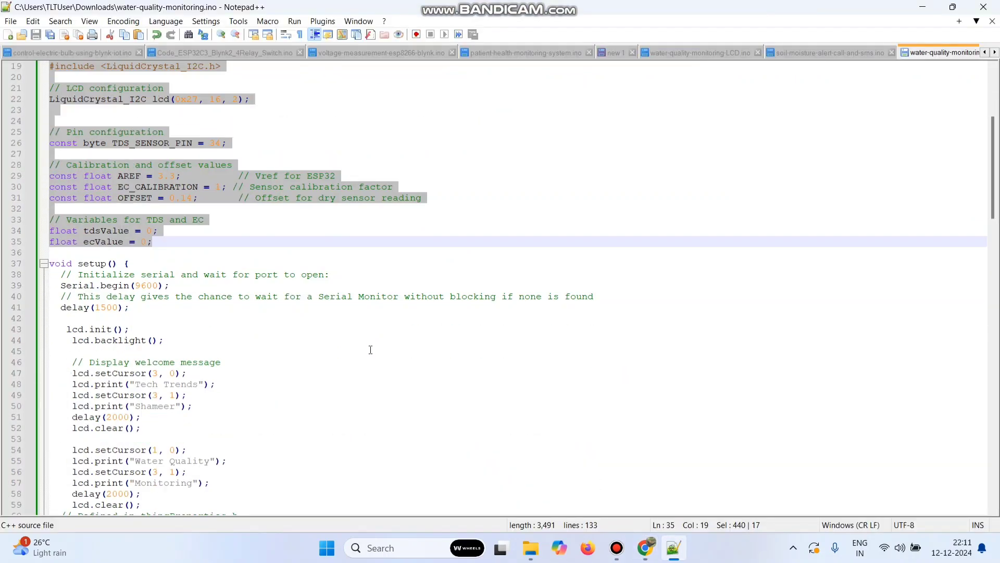
{"action": "left_click", "coordinate": [67, 329]}
{"action": "scroll", "coordinate": [67, 329], "scroll_direction": "down", "scroll_amount": 5}
{"action": "left_click", "coordinate": [273, 341], "text": "shift"}
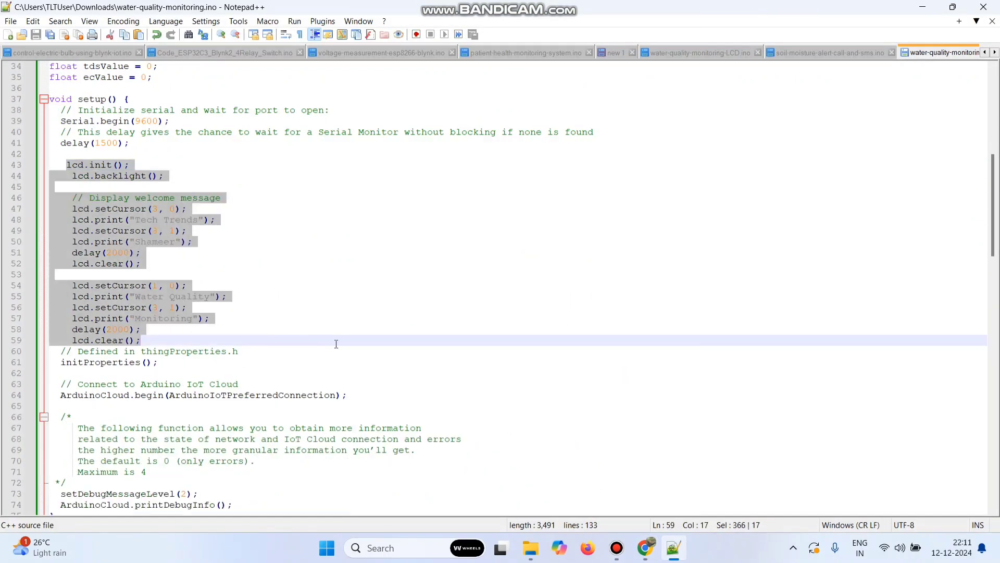
{"action": "left_click", "coordinate": [646, 548]}
{"action": "scroll", "coordinate": [347, 276], "scroll_direction": "down", "scroll_amount": 3}
Copy the readTdsAndEc() call and delay(1000) from the Notepad++ file into the cloud sketch's loop() under "Your code here"
{"action": "key", "text": "alt+Tab"}
{"action": "scroll", "coordinate": [348, 277], "scroll_direction": "down", "scroll_amount": 8}
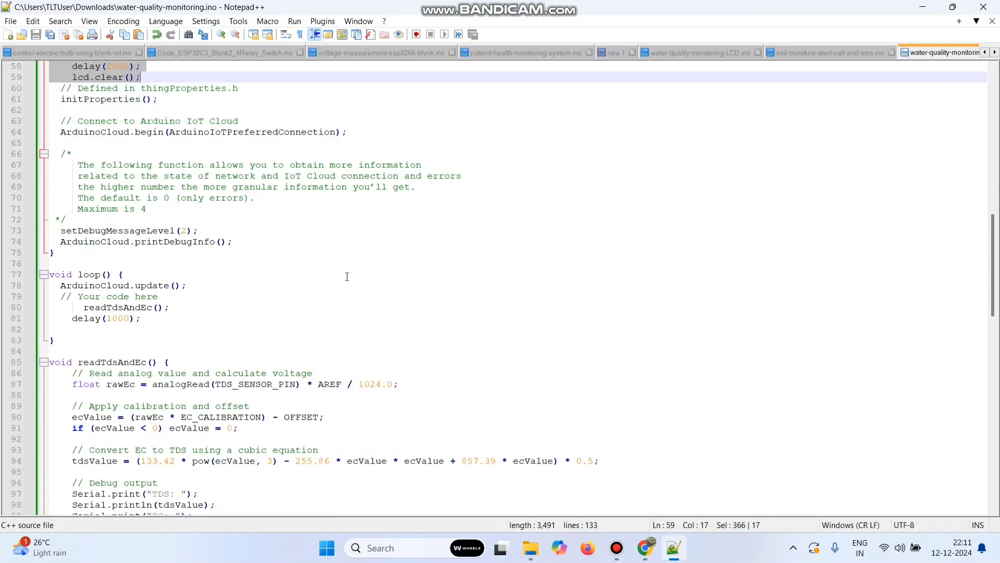
{"action": "scroll", "coordinate": [347, 277], "scroll_direction": "down", "scroll_amount": 1}
{"action": "left_click_drag", "start_coordinate": [83, 274], "coordinate": [301, 280]}
{"action": "key", "text": "ctrl+c"}
{"action": "key", "text": "alt+Tab"}
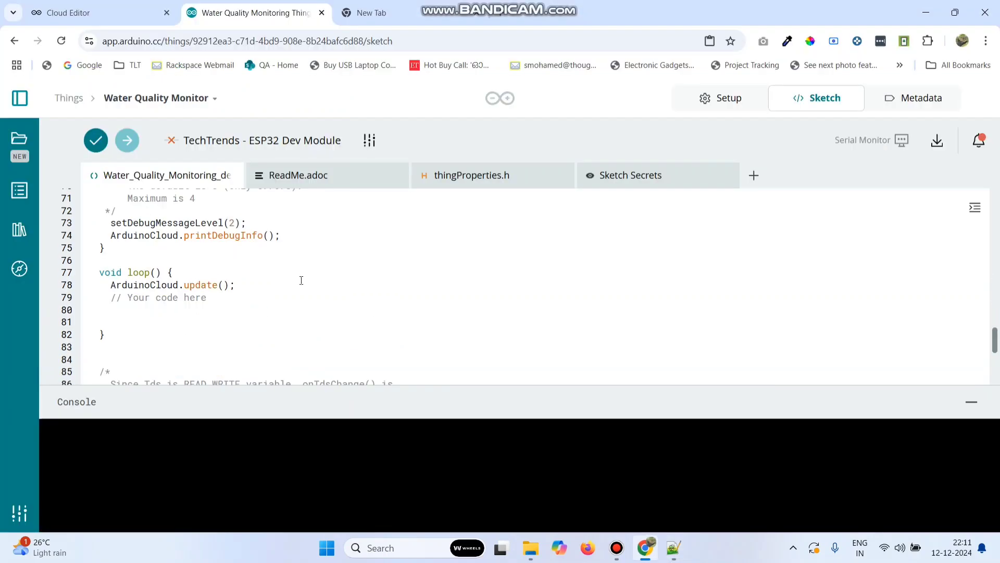
{"action": "left_click", "coordinate": [233, 310]}
{"action": "key", "text": "ctrl+v"}
Copy the whole readTdsAndEc() function from the Notepad++ file into the cloud sketch between loop() and the onTdsChange() comment
{"action": "key", "text": "alt+Tab"}
{"action": "scroll", "coordinate": [271, 313], "scroll_direction": "down", "scroll_amount": 4}
{"action": "left_click", "coordinate": [50, 199]}
{"action": "scroll", "coordinate": [271, 317], "scroll_direction": "down", "scroll_amount": 4}
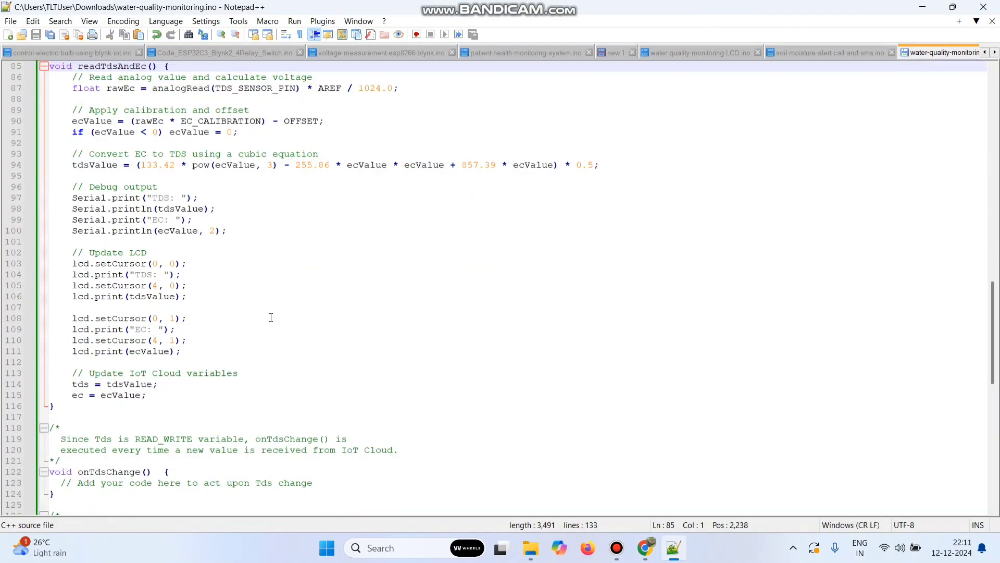
{"action": "scroll", "coordinate": [271, 317], "scroll_direction": "down", "scroll_amount": 1}
{"action": "left_click", "coordinate": [52, 373], "text": "shift"}
{"action": "scroll", "coordinate": [52, 373], "scroll_direction": "down", "scroll_amount": 4}
{"action": "key", "text": "ctrl+c"}
{"action": "left_click", "coordinate": [646, 547]}
{"action": "left_click", "coordinate": [135, 309]}
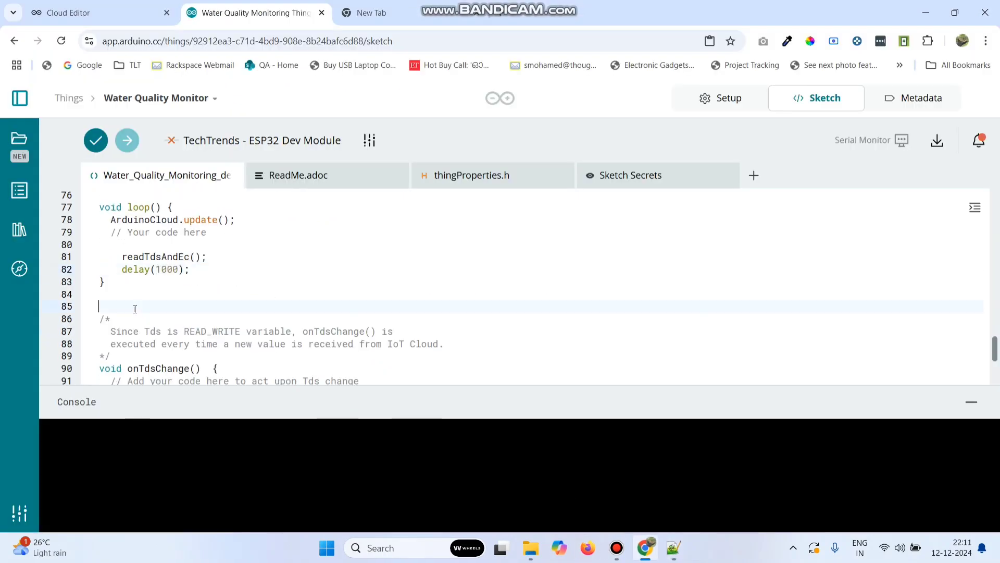
{"action": "key", "text": "ctrl+v"}
Review the sketch's LCD library include, LCD configuration line and TDS sensor pin definition
{"action": "scroll", "coordinate": [344, 311], "scroll_direction": "up", "scroll_amount": 15}
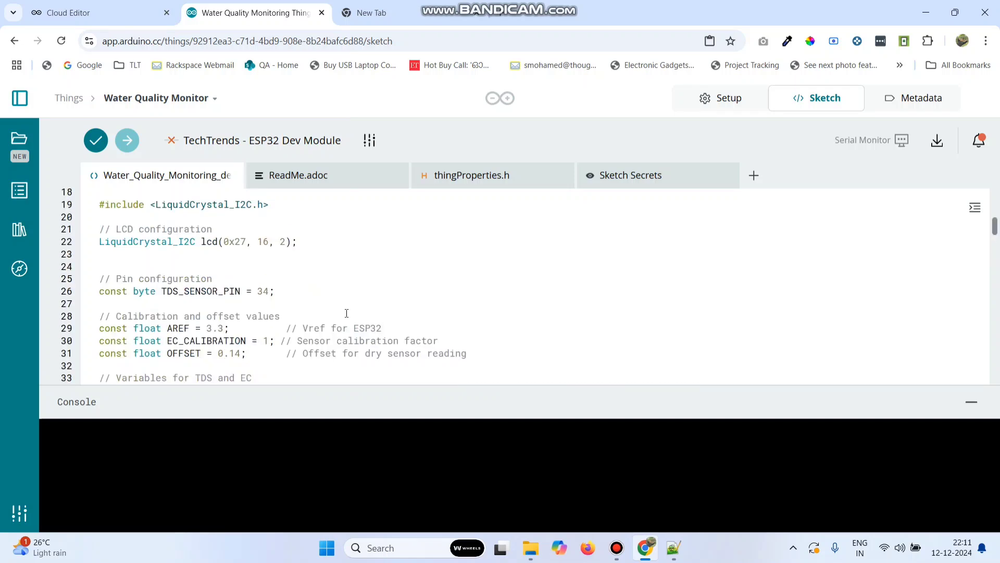
{"action": "scroll", "coordinate": [347, 313], "scroll_direction": "up", "scroll_amount": 2}
{"action": "scroll", "coordinate": [229, 262], "scroll_direction": "down", "scroll_amount": 2}
{"action": "left_click_drag", "start_coordinate": [162, 206], "coordinate": [256, 204]}
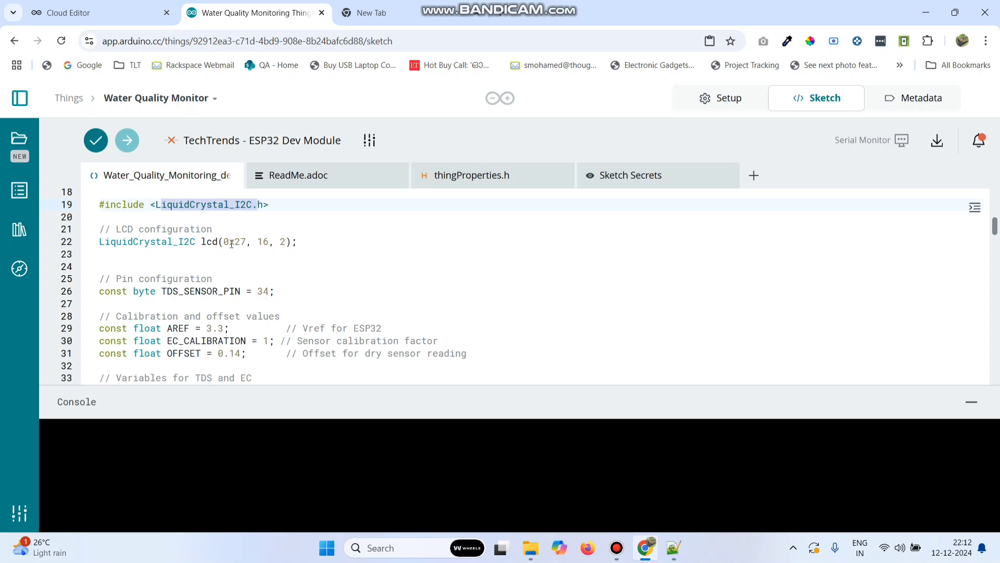
{"action": "left_click_drag", "start_coordinate": [123, 243], "coordinate": [290, 241]}
{"action": "scroll", "coordinate": [288, 238], "scroll_direction": "down", "scroll_amount": 5}
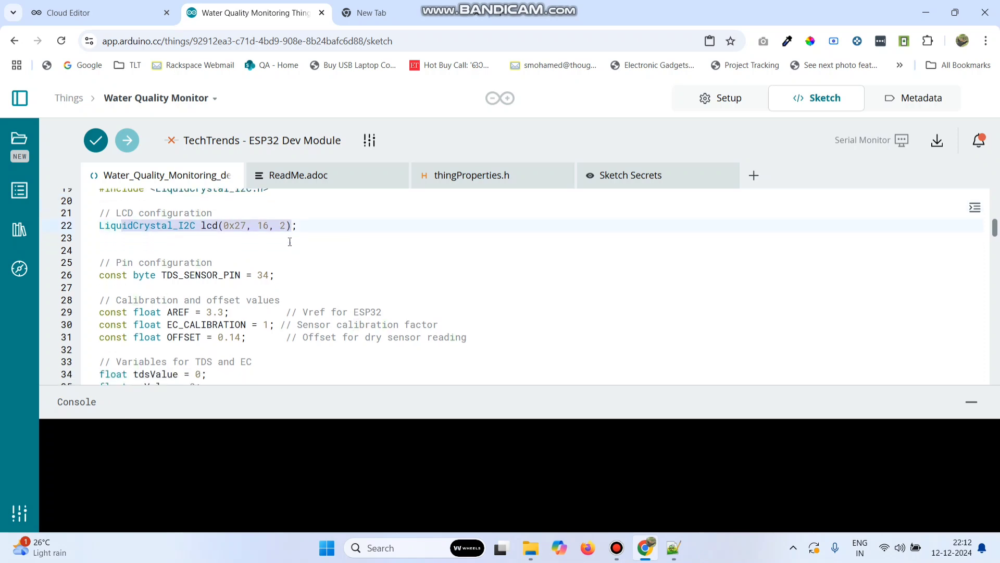
{"action": "scroll", "coordinate": [287, 239], "scroll_direction": "up", "scroll_amount": 2}
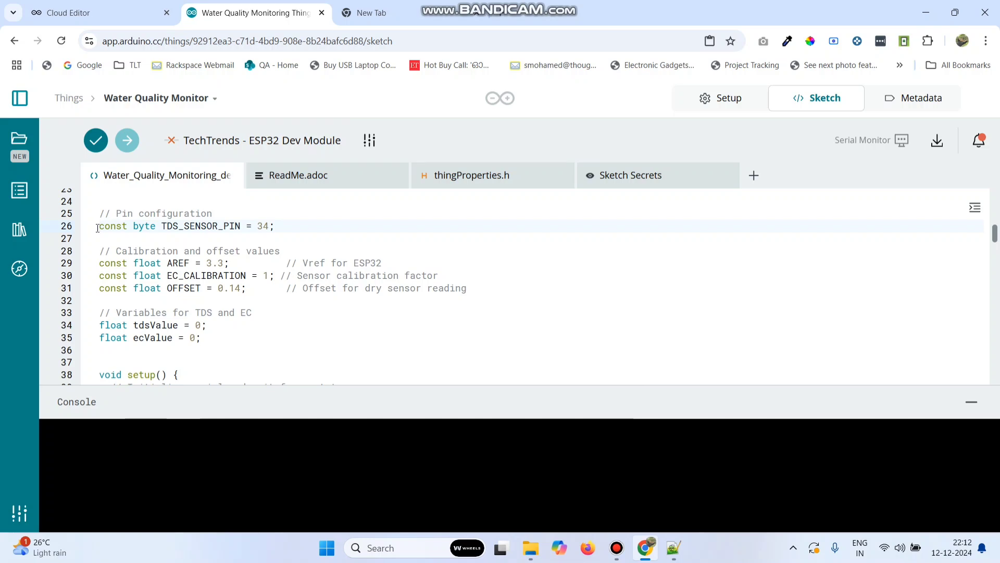
{"action": "left_click_drag", "start_coordinate": [257, 226], "coordinate": [277, 226]}
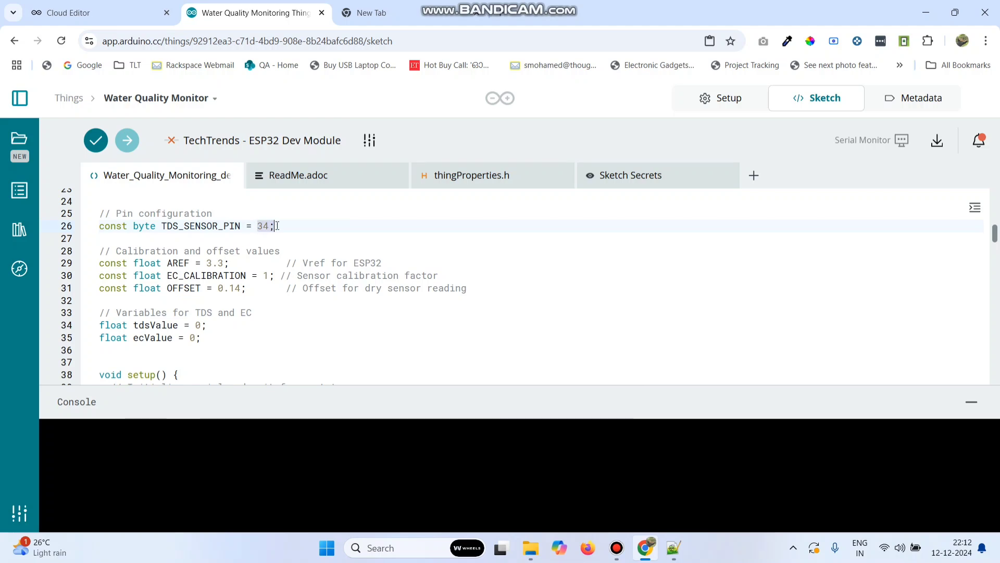
{"action": "left_click", "coordinate": [406, 225]}
Review the TDS and EC variables, the LCD welcome message in setup() and the readTdsAndEc() function
{"action": "scroll", "coordinate": [407, 227], "scroll_direction": "down", "scroll_amount": 4}
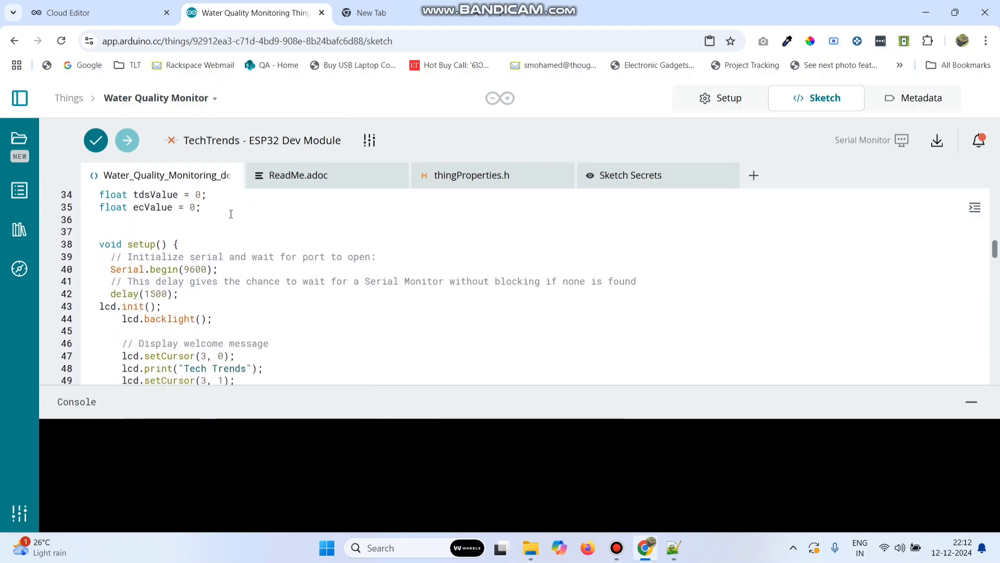
{"action": "left_click_drag", "start_coordinate": [231, 215], "coordinate": [201, 197]}
{"action": "left_click", "coordinate": [259, 219]}
{"action": "scroll", "coordinate": [259, 219], "scroll_direction": "down", "scroll_amount": 4}
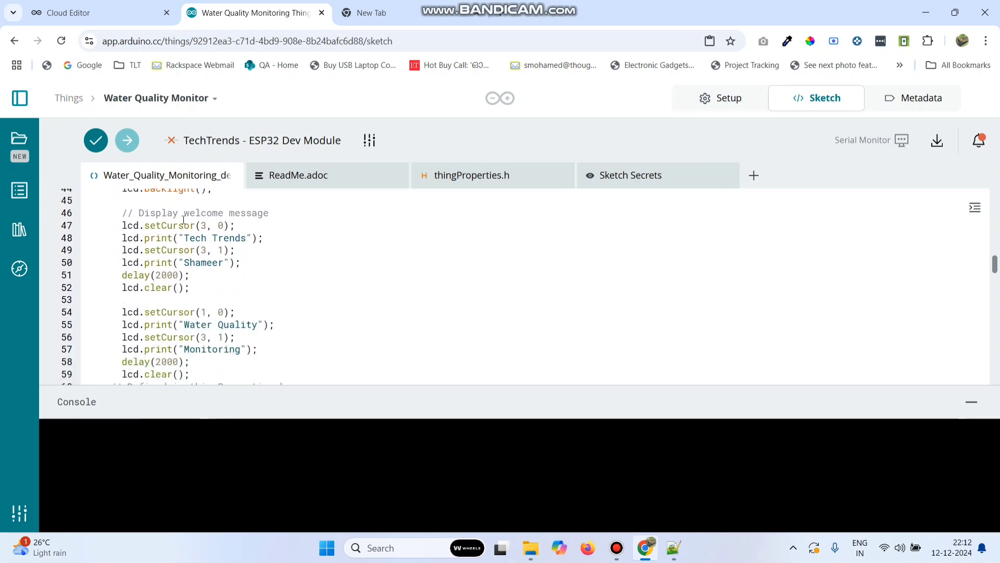
{"action": "left_click_drag", "start_coordinate": [121, 210], "coordinate": [236, 301]}
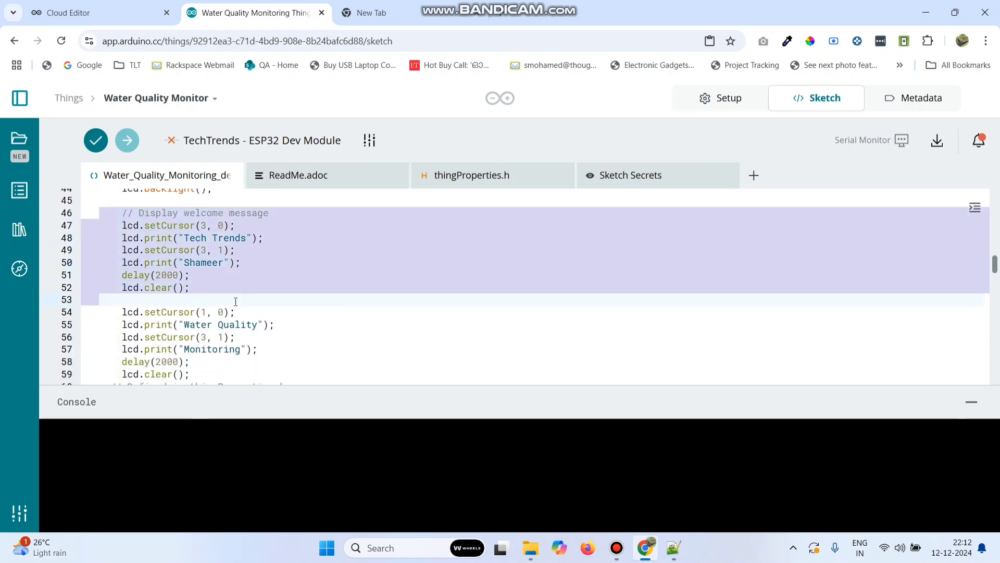
{"action": "scroll", "coordinate": [235, 301], "scroll_direction": "down", "scroll_amount": 10}
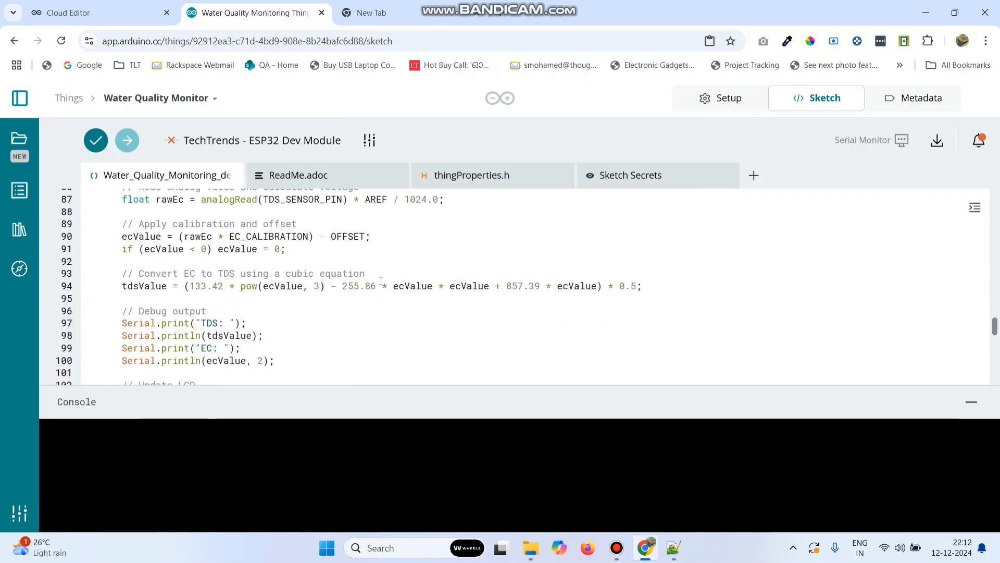
{"action": "scroll", "coordinate": [381, 281], "scroll_direction": "down", "scroll_amount": 2}
{"action": "scroll", "coordinate": [259, 284], "scroll_direction": "up", "scroll_amount": 4}
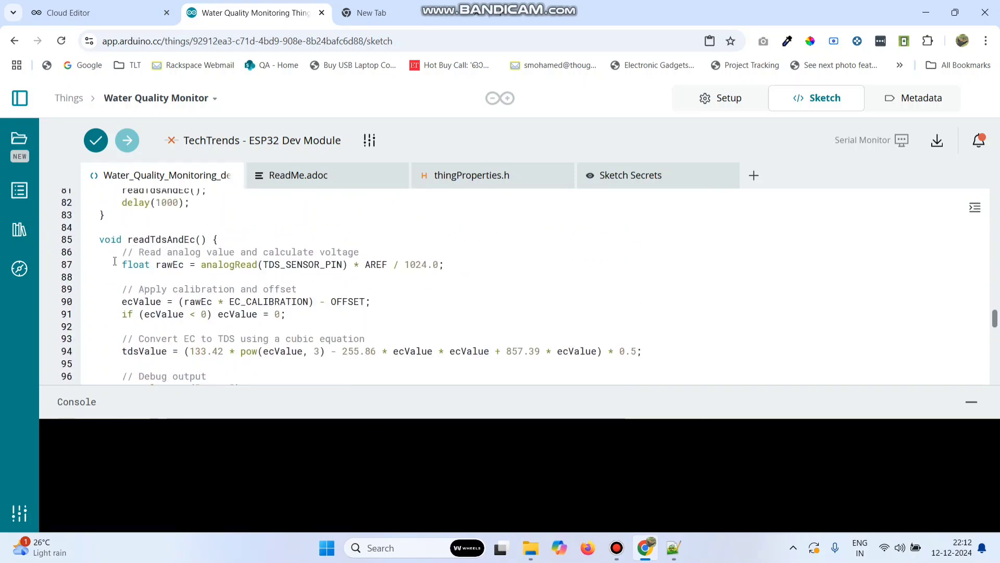
{"action": "scroll", "coordinate": [123, 284], "scroll_direction": "down", "scroll_amount": 7}
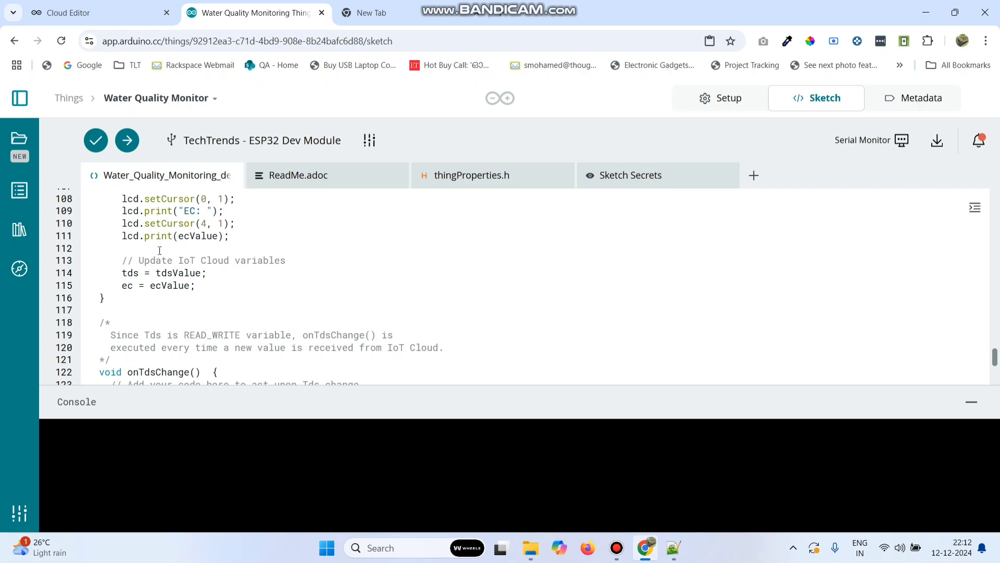
Upload the sketch to the connected ESP32 Dev Module
{"action": "left_click", "coordinate": [125, 141]}
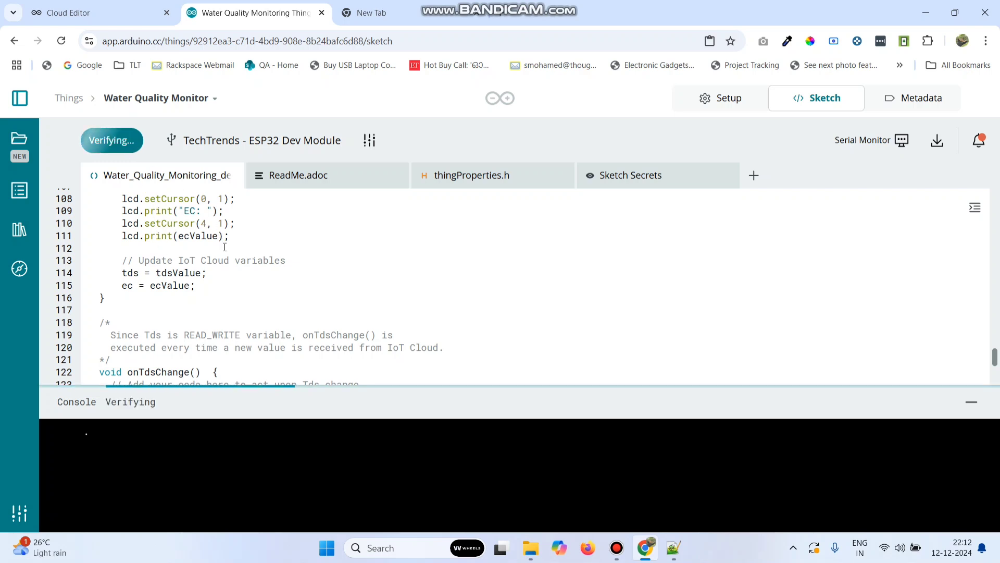